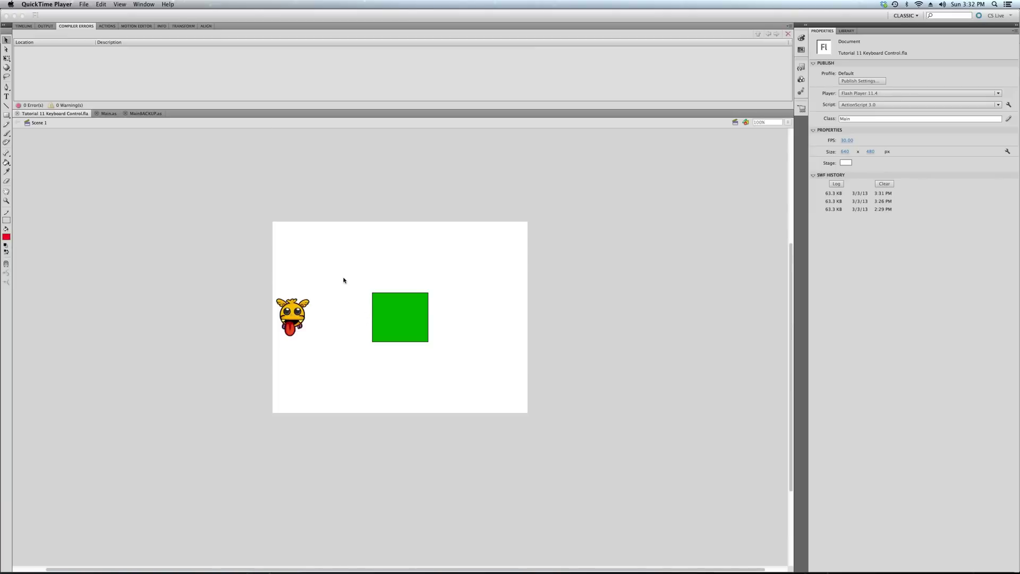
Step: Switch from the stage to the Main.as code and place the caret at the end of line 18
left_click(109, 113)
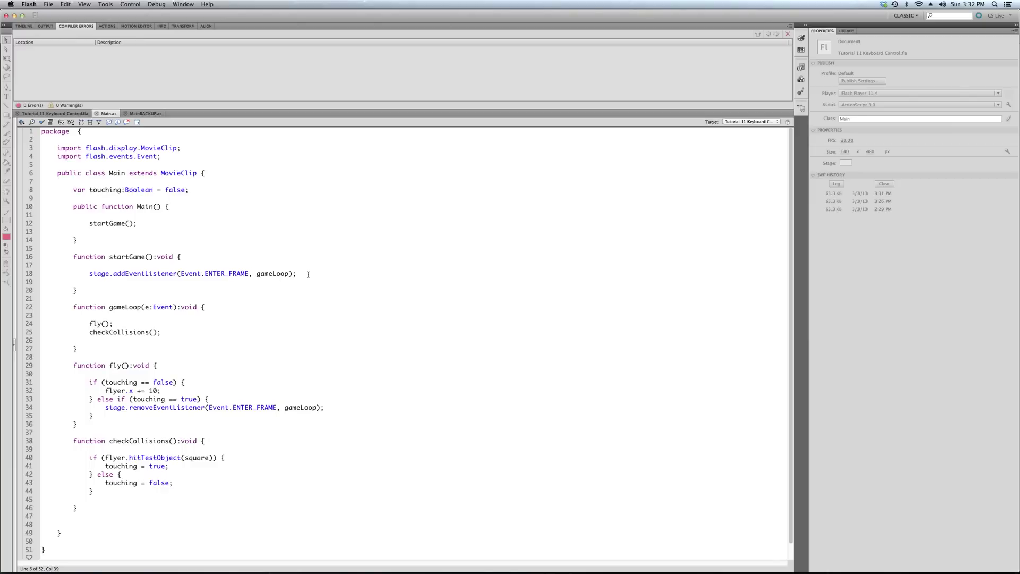
left_click(307, 275)
key("super+Tab")
left_click(42, 114)
key("super+Return")
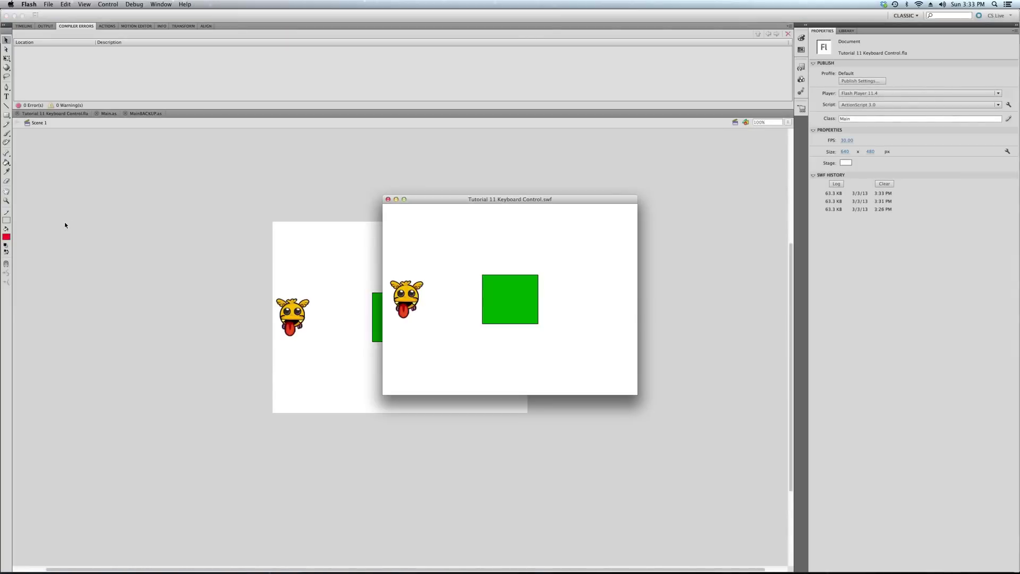
key("Right")
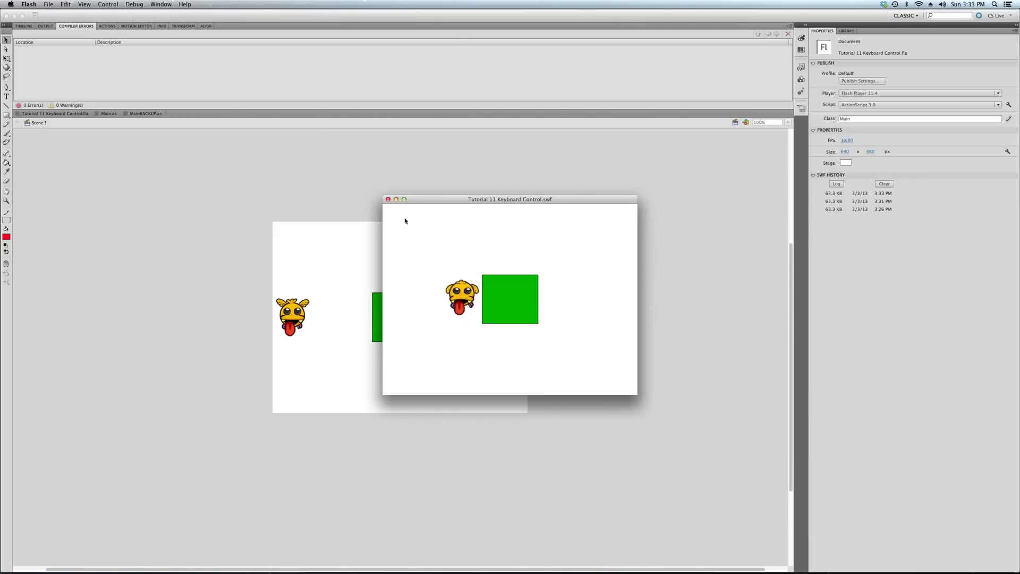
left_click(388, 199)
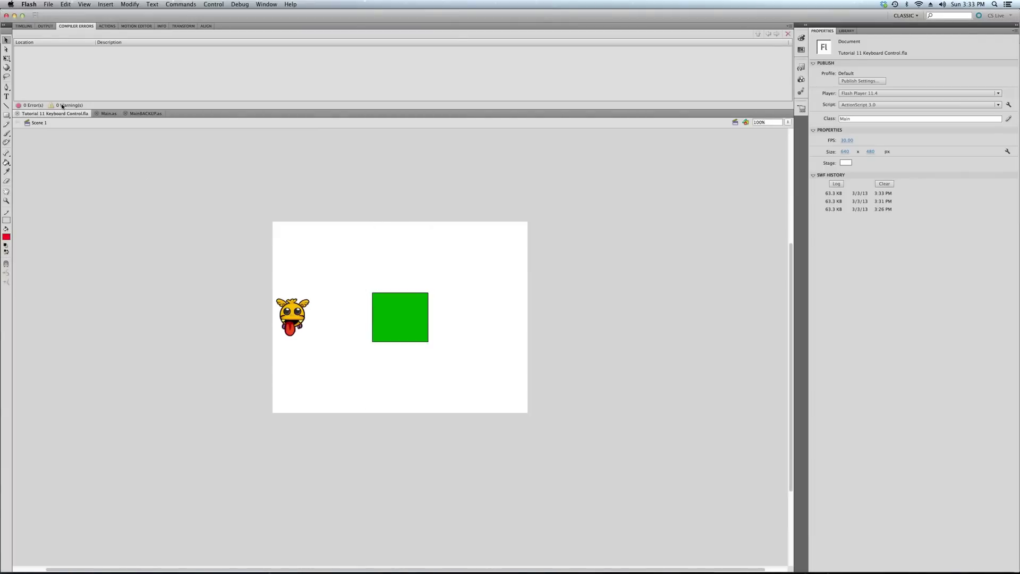
left_click(104, 114)
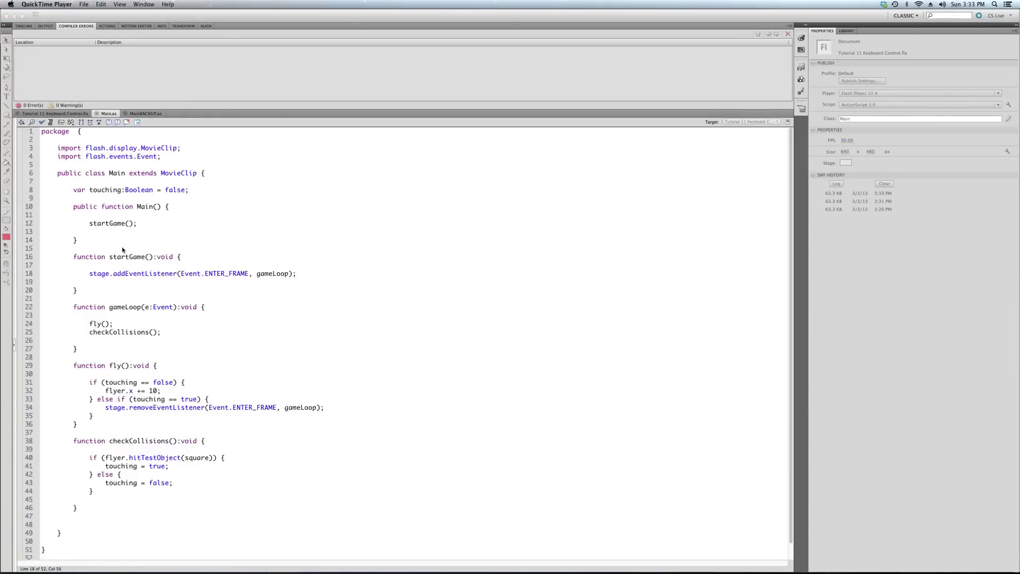
Step: Delete the fly(); call from gameLoop
scroll(106, 292, "down", 1)
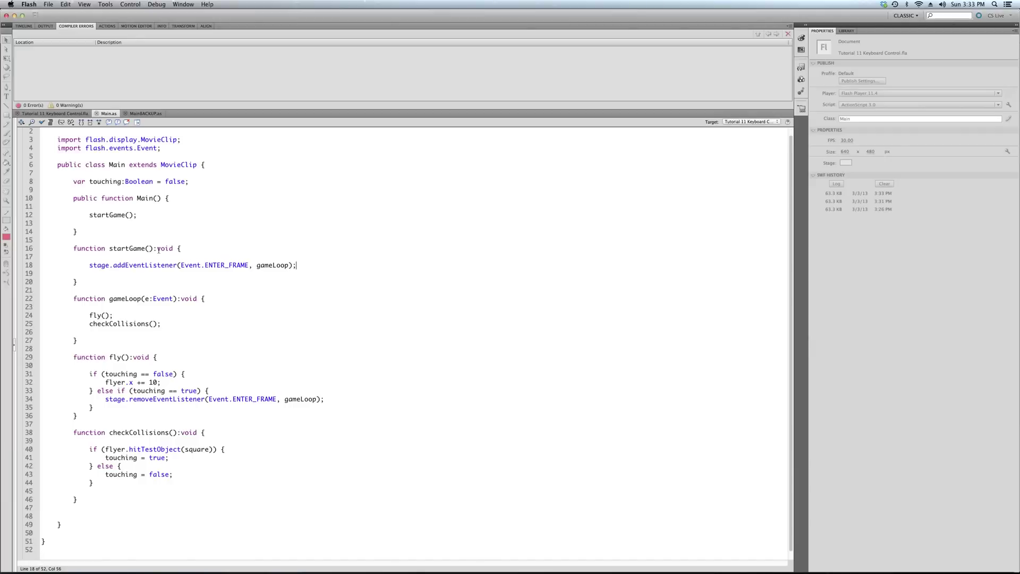
left_click(126, 314)
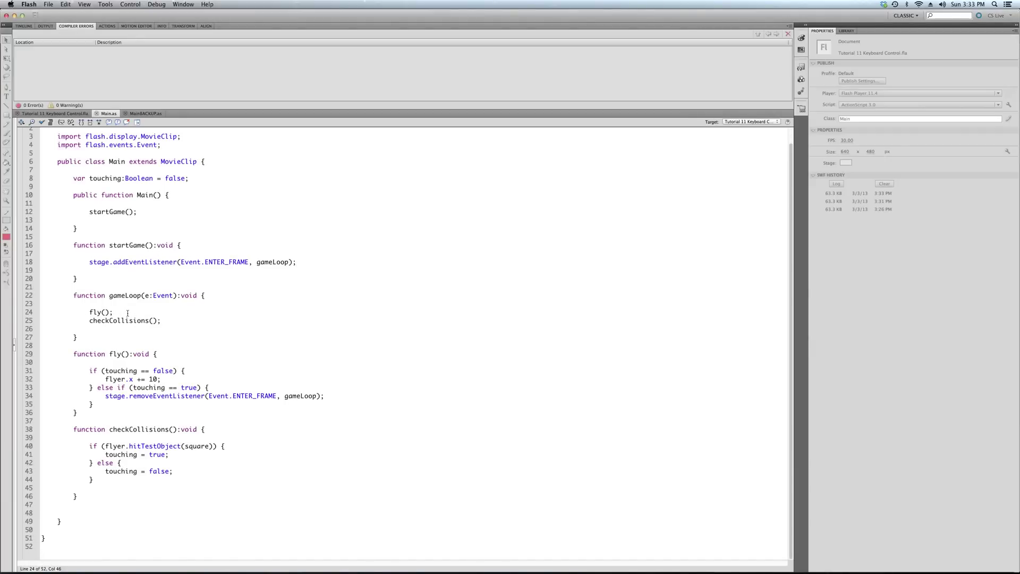
key("shift+Home")
key("BackSpace")
key("BackSpace")
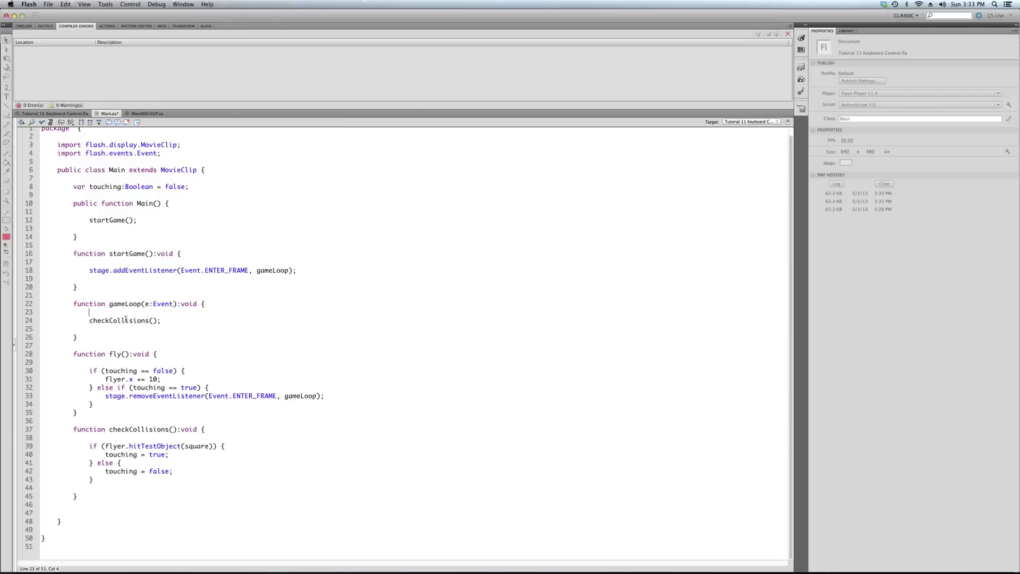
Step: Delete the entire fly() function and its leftover blank line
left_click_drag(74, 354, 101, 411)
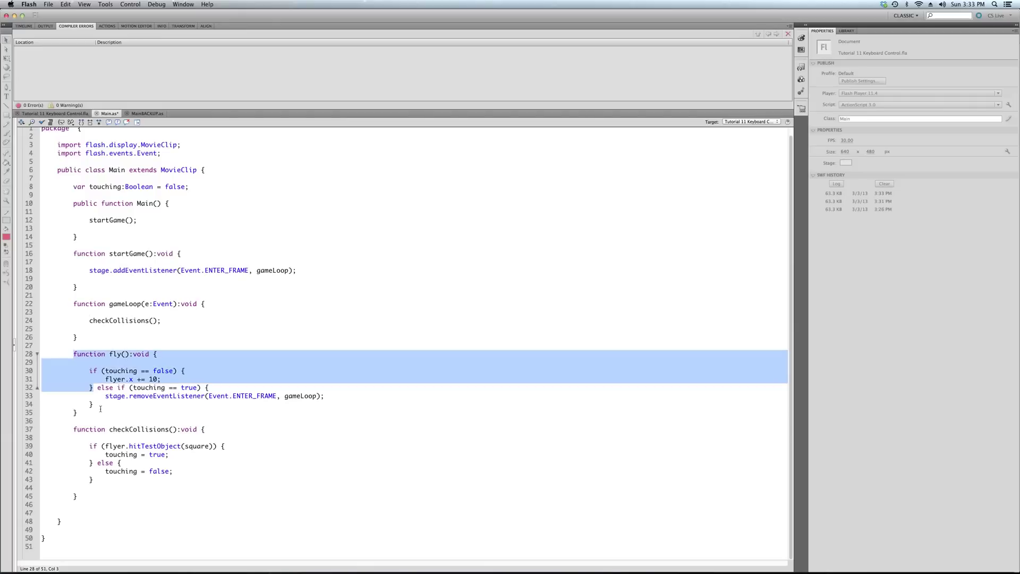
key("BackSpace")
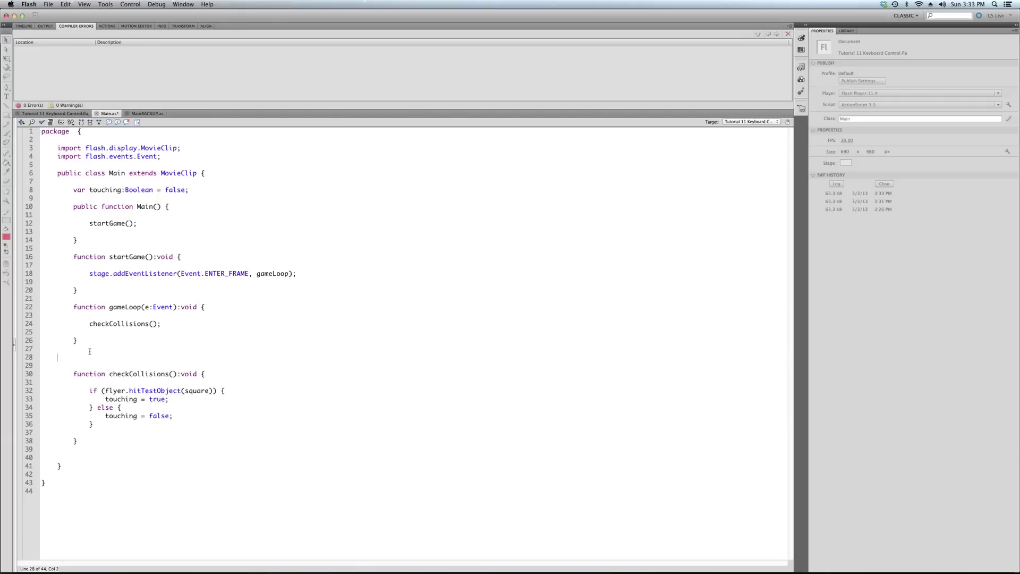
key("BackSpace")
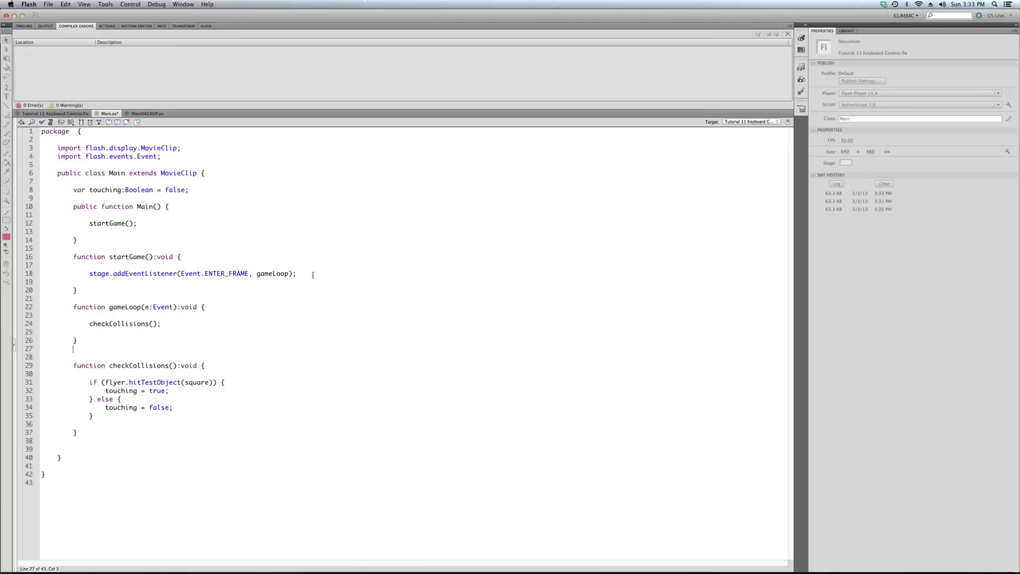
left_click(340, 276)
Step: Add stage.addEventListener(KeyboardEvent.KEY_DOWN below the ENTER_FRAME listener, auto-importing KeyboardEvent
key("Return")
type("stage.addE")
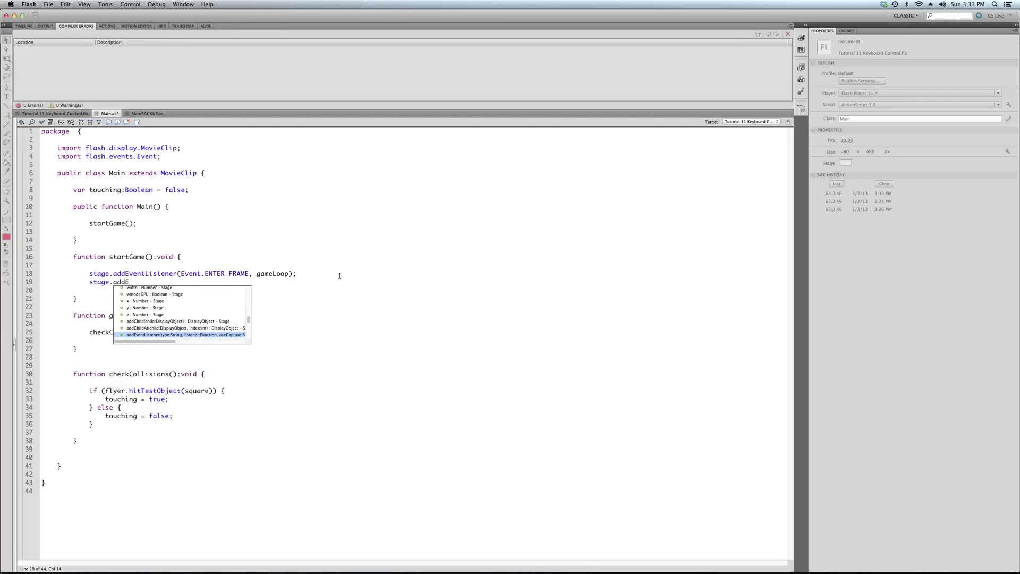
key("Return")
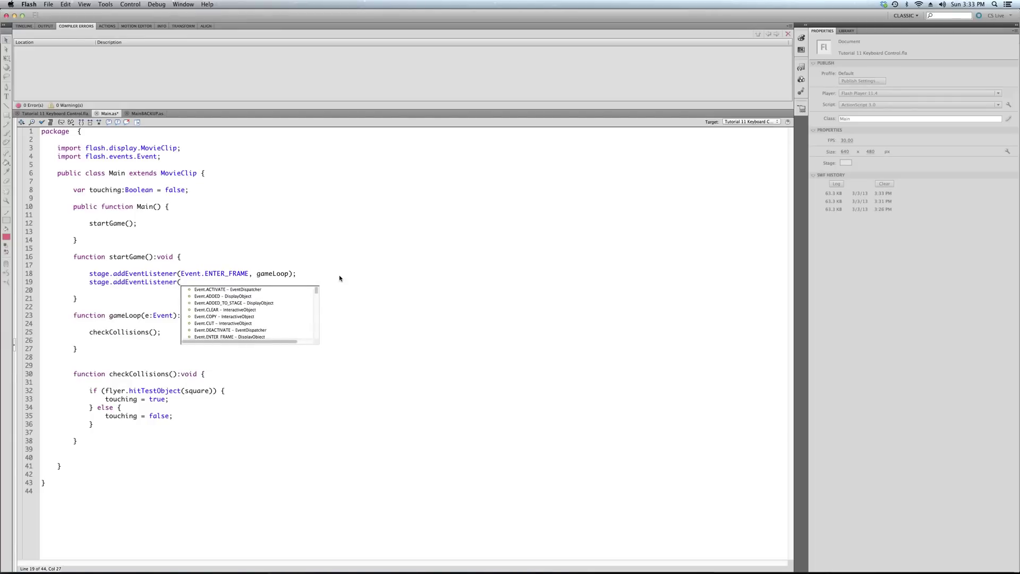
type("Keyb")
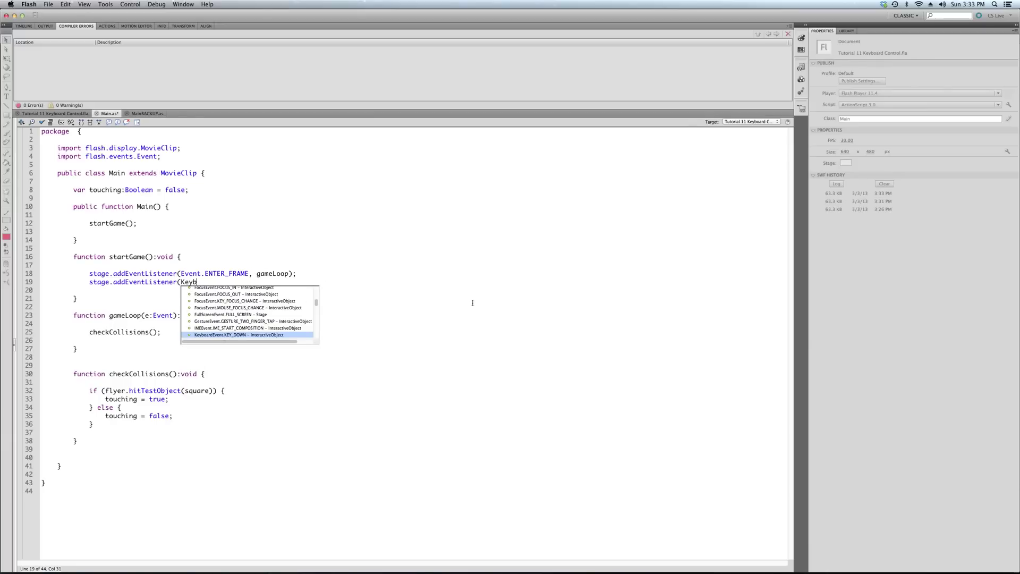
key("Return")
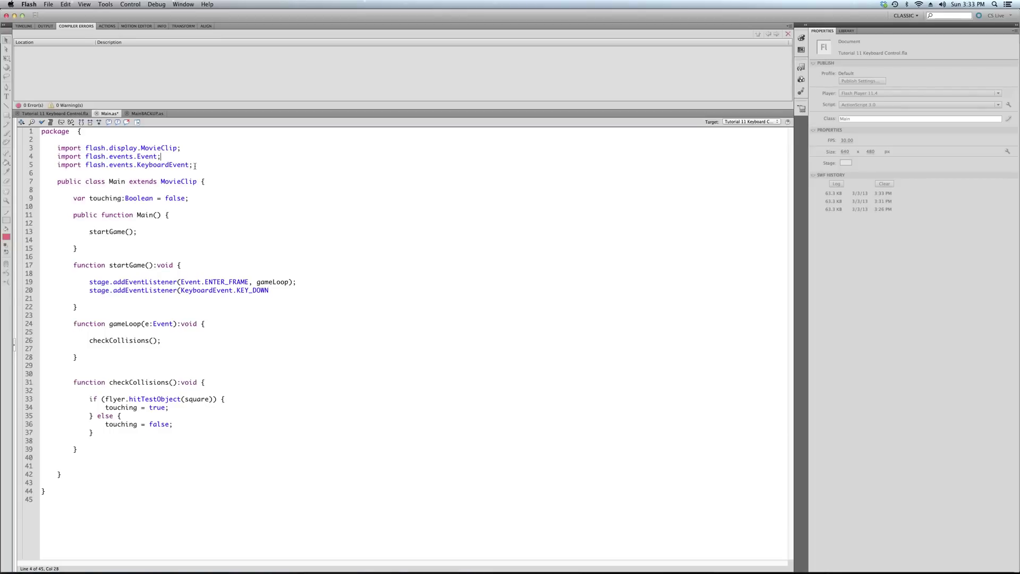
left_click_drag(193, 165, 57, 168)
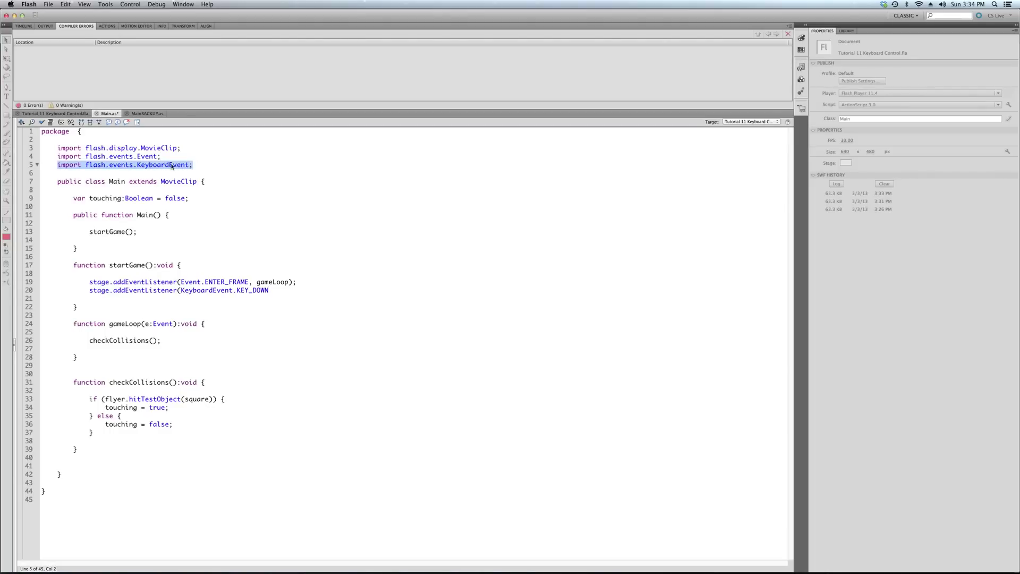
left_click(198, 165)
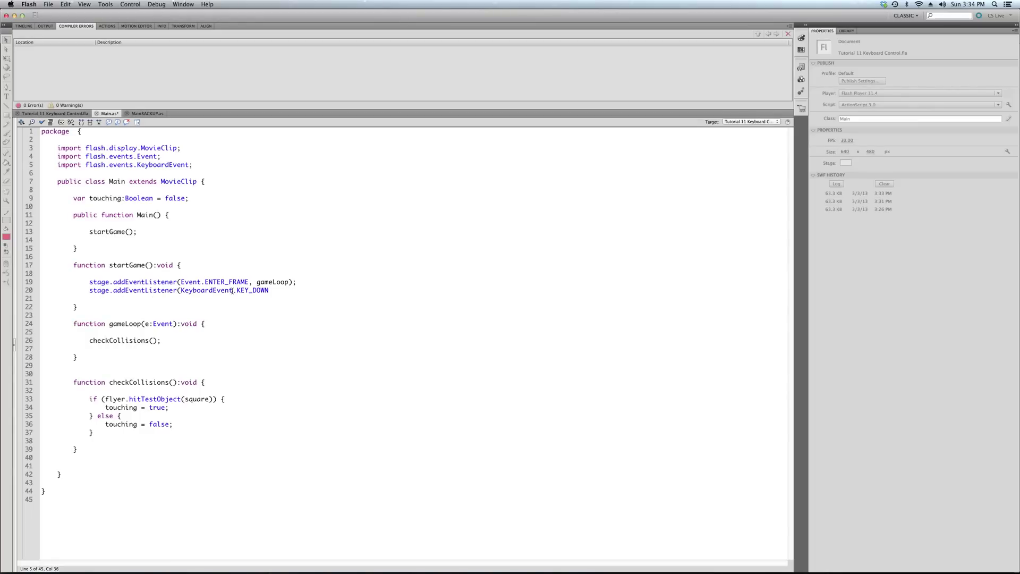
double_click(182, 291)
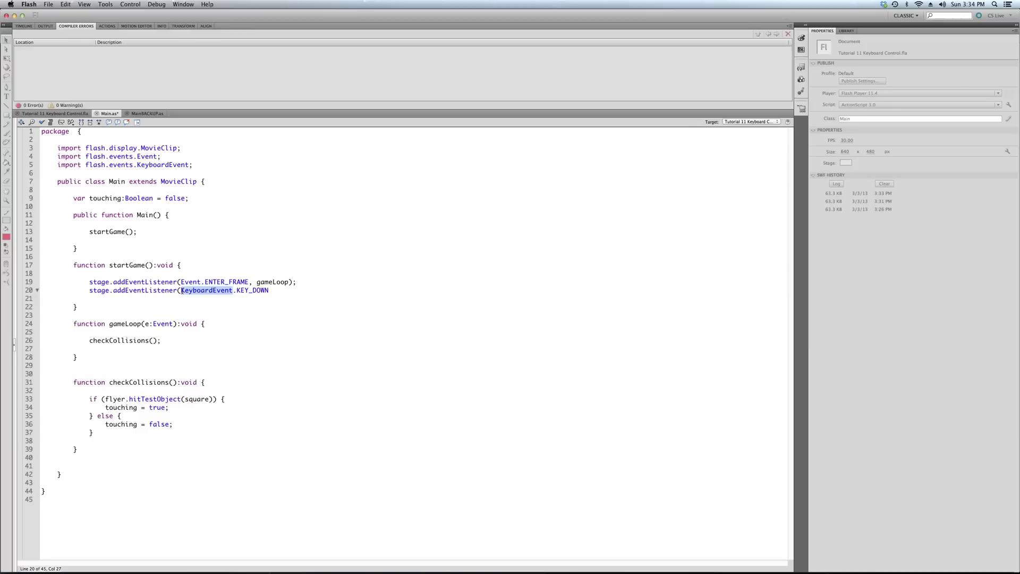
left_click(182, 292)
left_click(270, 290, "shift")
left_click(272, 292)
double_click(250, 290)
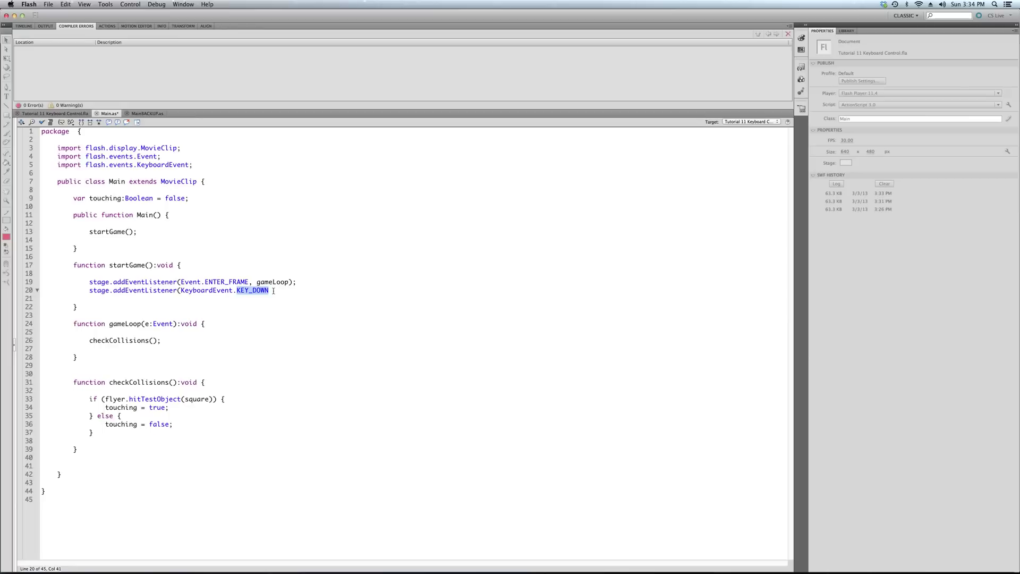
left_click(275, 290)
left_click(181, 290)
left_click(270, 290, "shift")
left_click(232, 292)
double_click(239, 291)
left_click(241, 294)
left_click_drag(181, 282, 200, 282)
left_click(201, 283)
left_click_drag(201, 282, 248, 281)
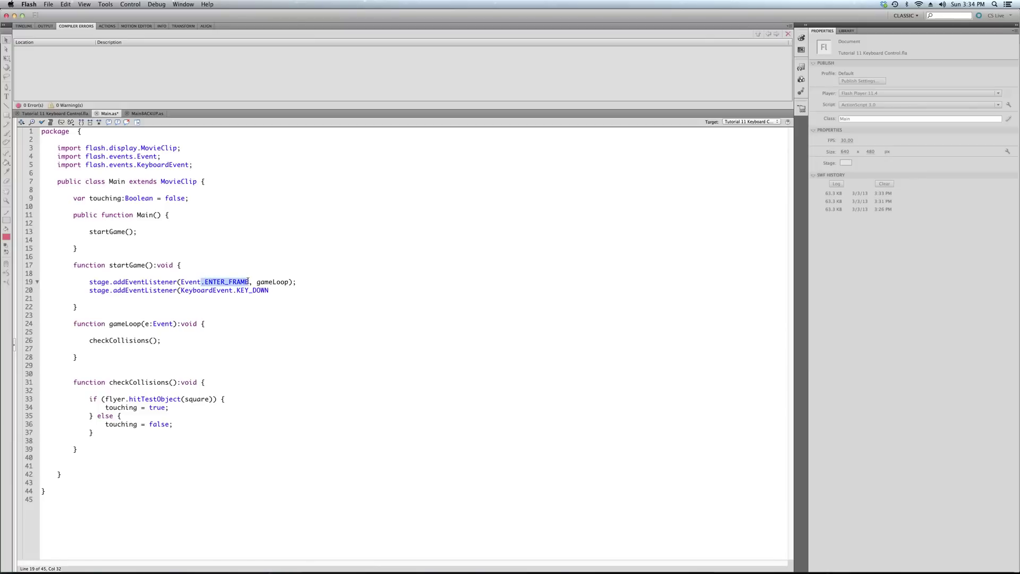
left_click(236, 294)
double_click(185, 290)
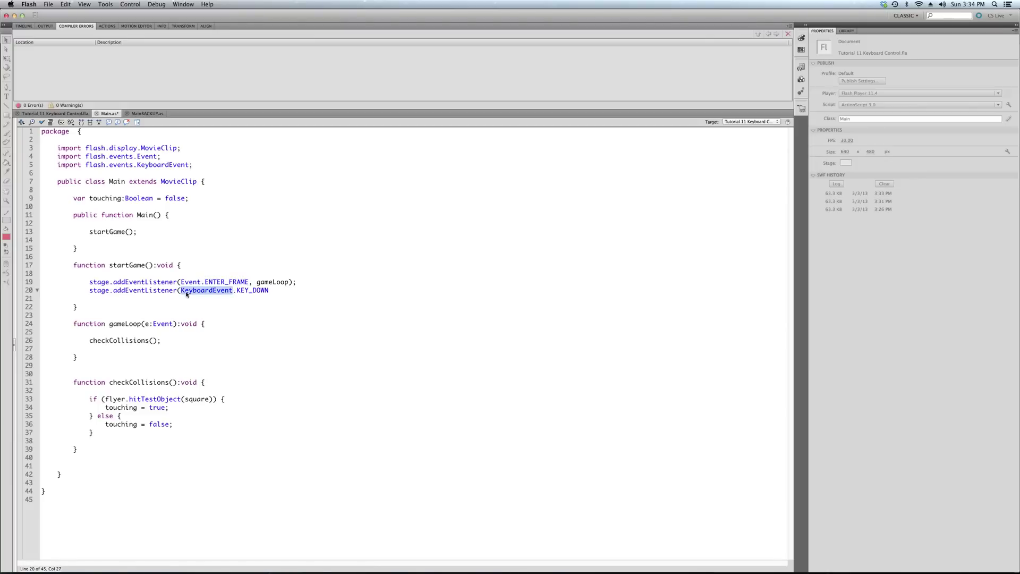
left_click(236, 292)
left_click_drag(235, 291, 273, 291)
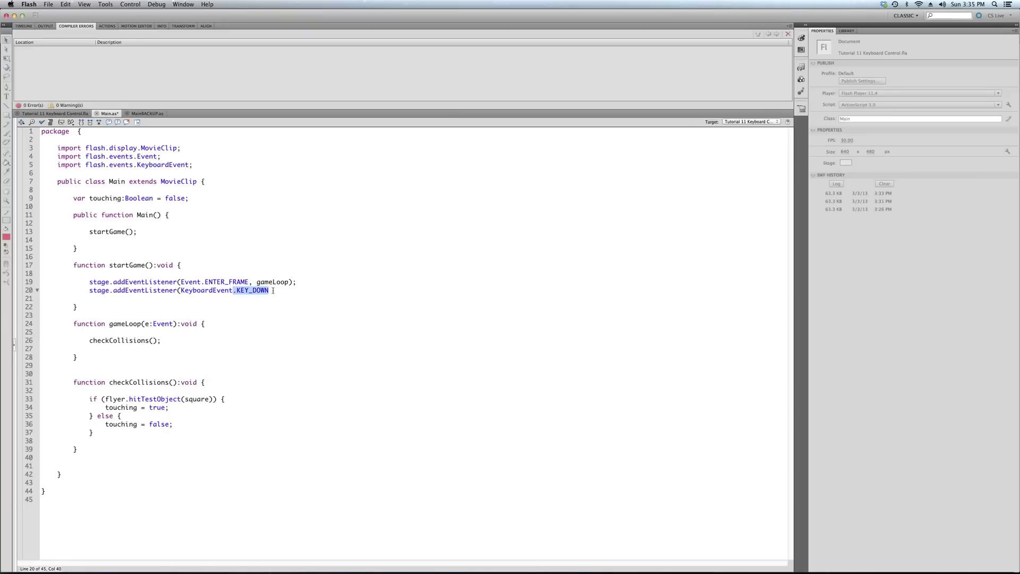
left_click(273, 290)
Step: Finish line 20 with keyDownHandler as the KEY_DOWN listener's callback
type(",")
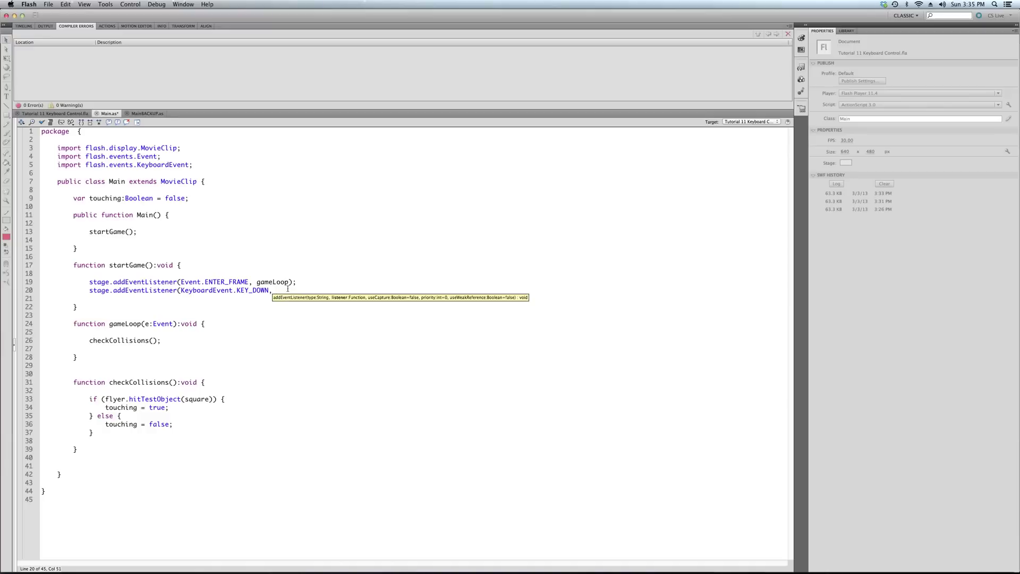
type("key")
type("Do")
type("wnHandler")
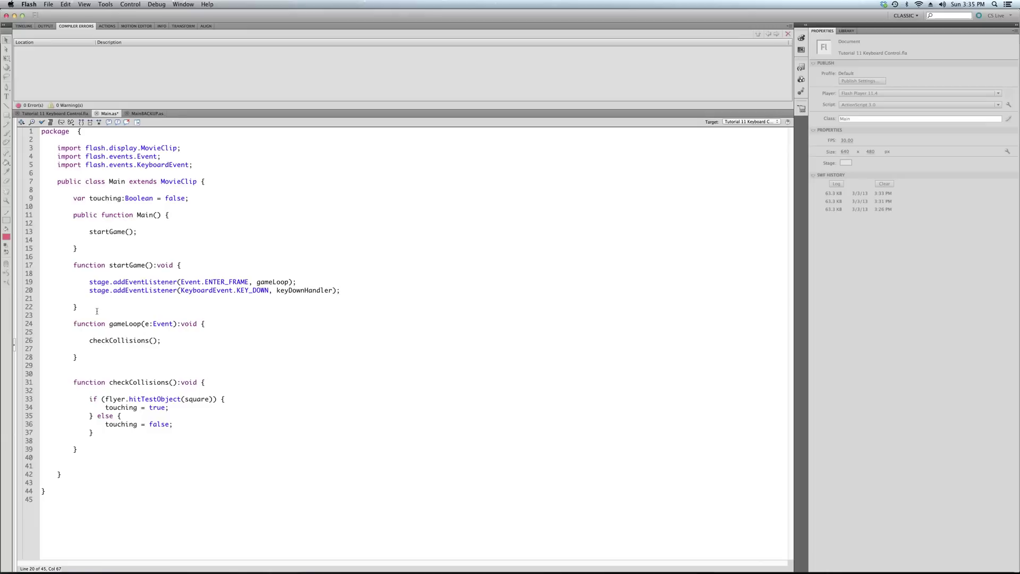
left_click(87, 358)
Step: Add an empty keyDownHandler(event:KeyboardEvent):void function below gameLoop
key("Return")
key("Return")
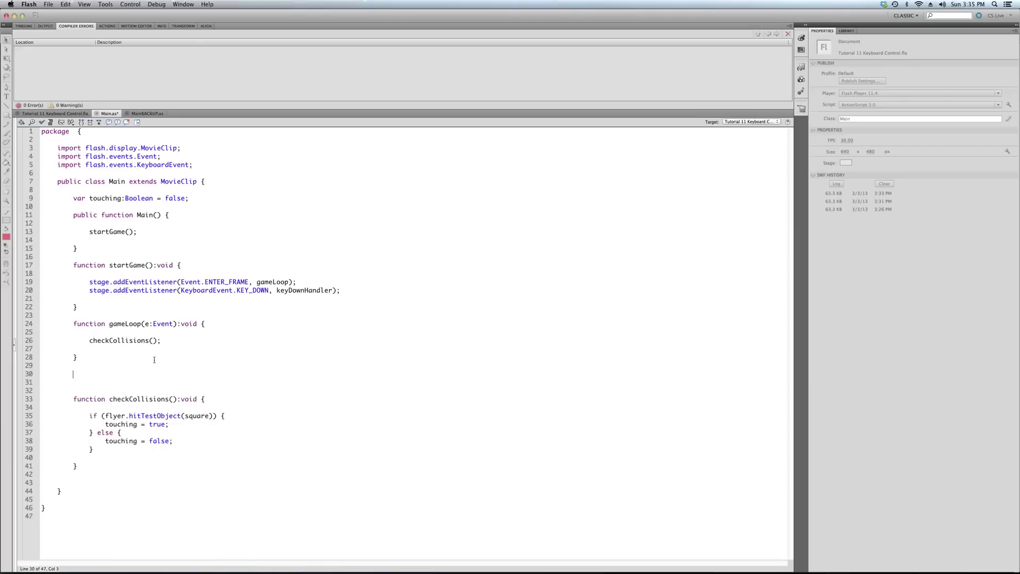
type("function key")
type("B")
type("ownHandler")
type("(event")
type(":")
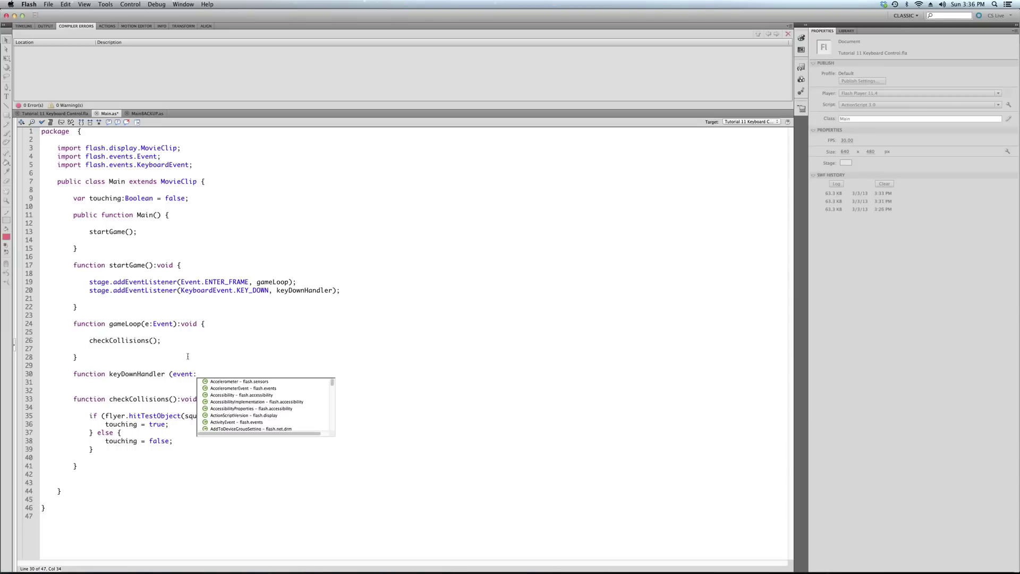
type("KeyboardEvent)")
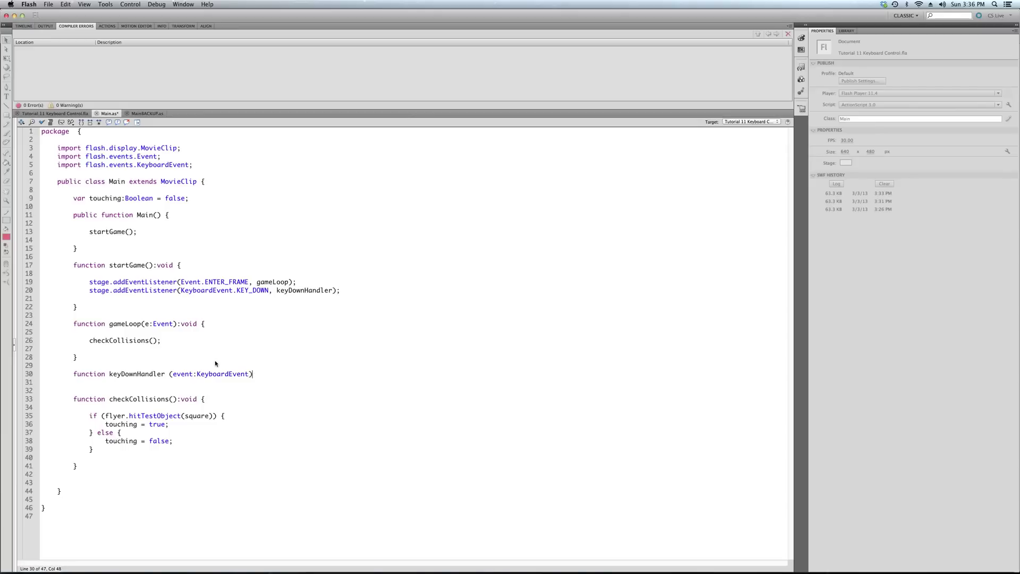
type(":v")
key("Return")
type("{")
key("Return")
key("Return")
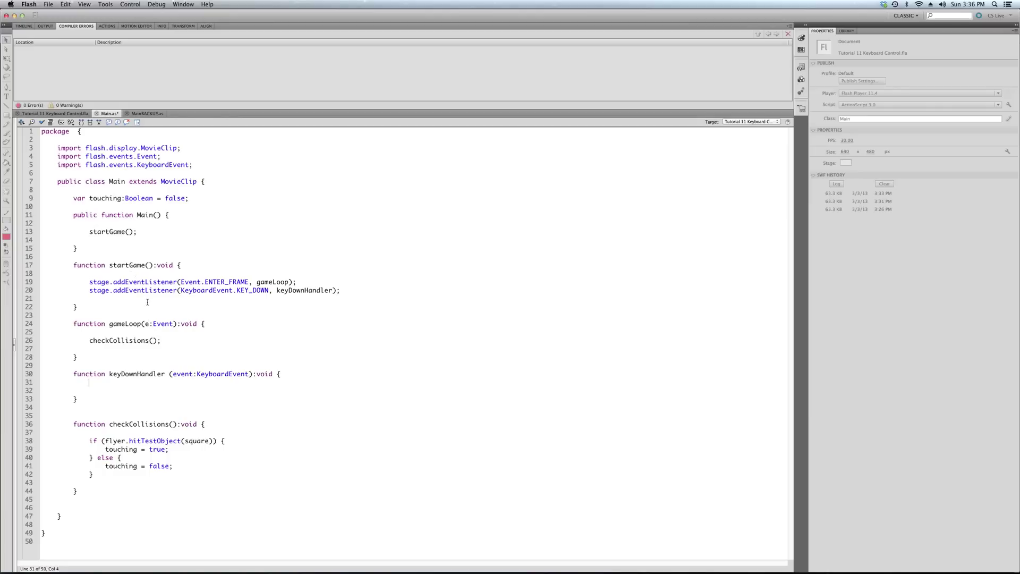
Step: Rename gameLoop's parameter from e to event and save Main.as
left_click(152, 323)
type("vent")
key("ctrl+s")
left_click_drag(190, 282, 250, 282)
left_click(185, 314)
left_click_drag(144, 323, 165, 323)
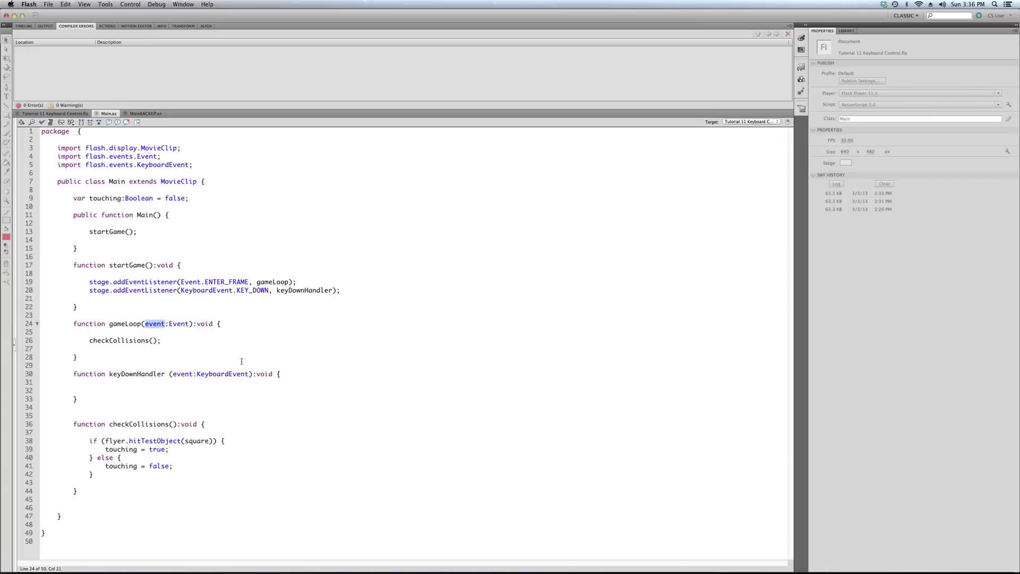
type("e")
key("BackSpace")
type("myevent")
key("BackSpace")
key("BackSpace")
key("BackSpace")
type("Event")
key("BackSpace")
key("BackSpace")
key("BackSpace")
key("BackSpace")
key("BackSpace")
key("BackSpace")
key("BackSpace")
type("event")
left_click_drag(165, 324, 142, 323)
Step: Rename keyDownHandler's parameter from event to keyEvent
left_click(146, 324)
left_click(138, 390)
left_click(172, 374)
double_click(194, 374)
type("keyEvent")
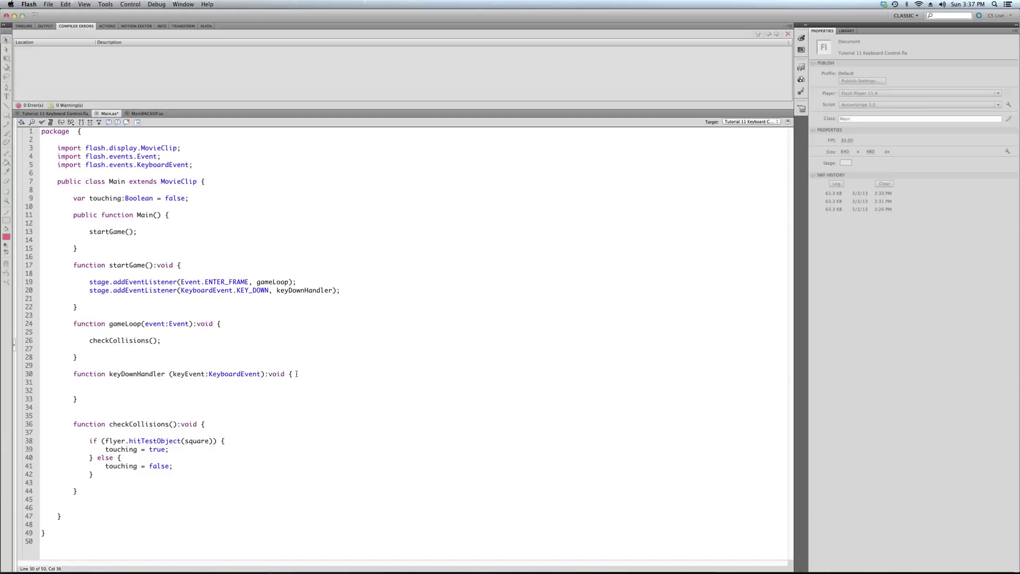
Step: Add an if (keyEvent.keyCode == 40) { } block inside keyDownHandler
key("Return")
key("Return")
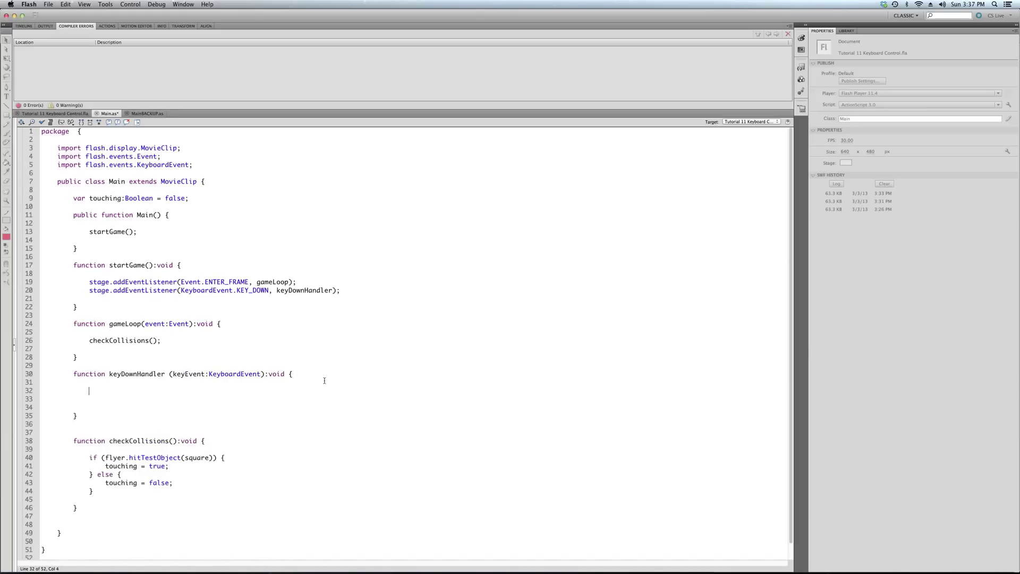
type("keyEven")
key("BackSpace")
key("BackSpace")
key("BackSpace")
key("BackSpace")
key("BackSpace")
key("BackSpace")
type("if")
type(" (")
type("keyEvent.ke")
key("Return")
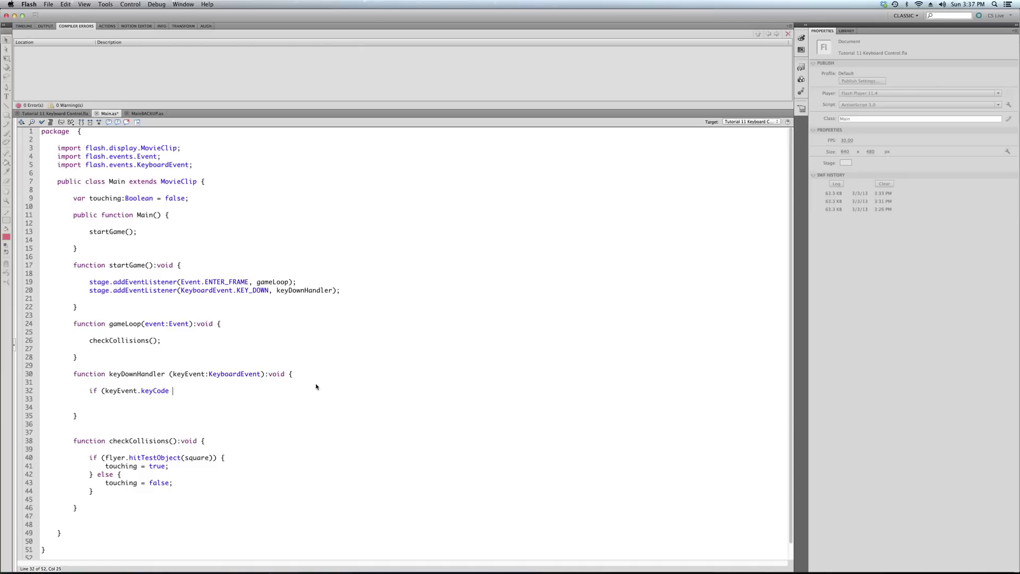
type("== ")
type("40) {")
key("Return")
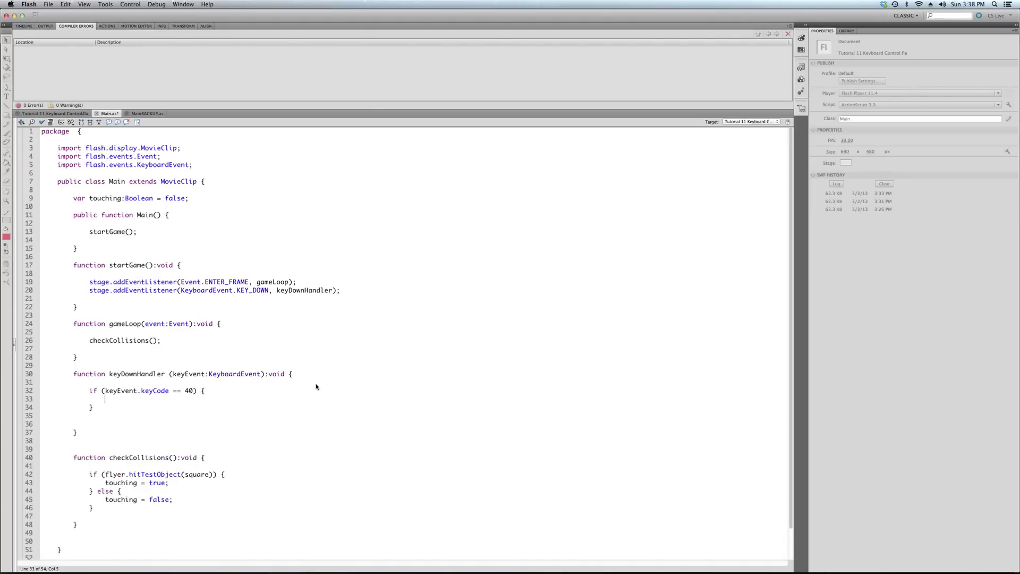
mouse_move(241, 567)
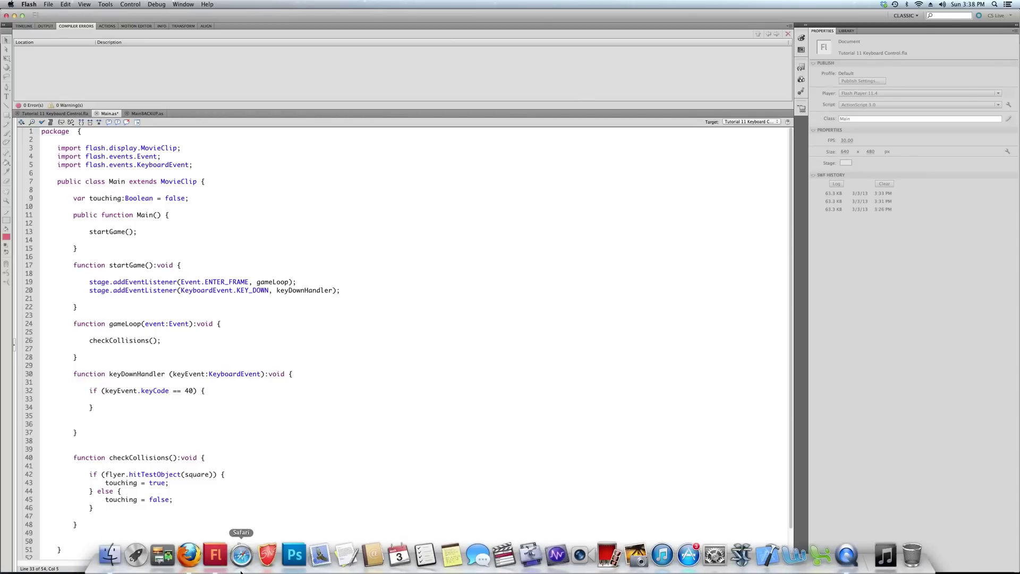
left_click(190, 556)
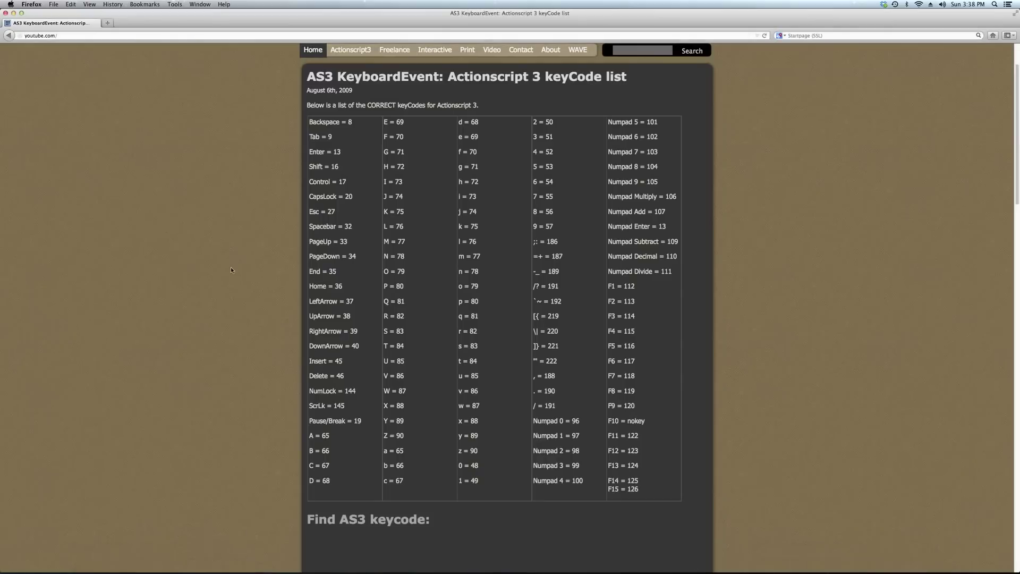
key("super+Tab")
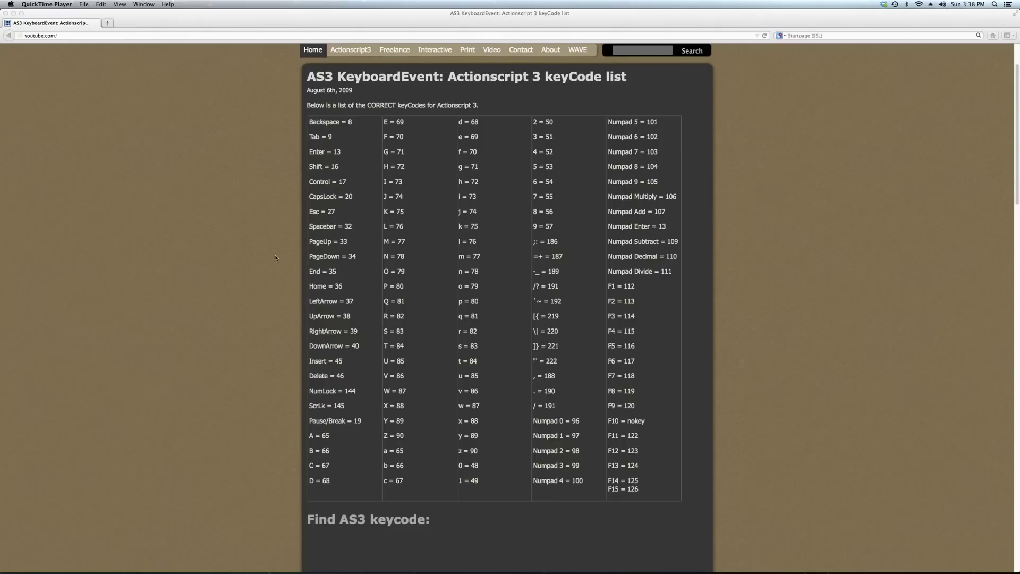
left_click(309, 302)
left_click_drag(359, 346, 309, 303)
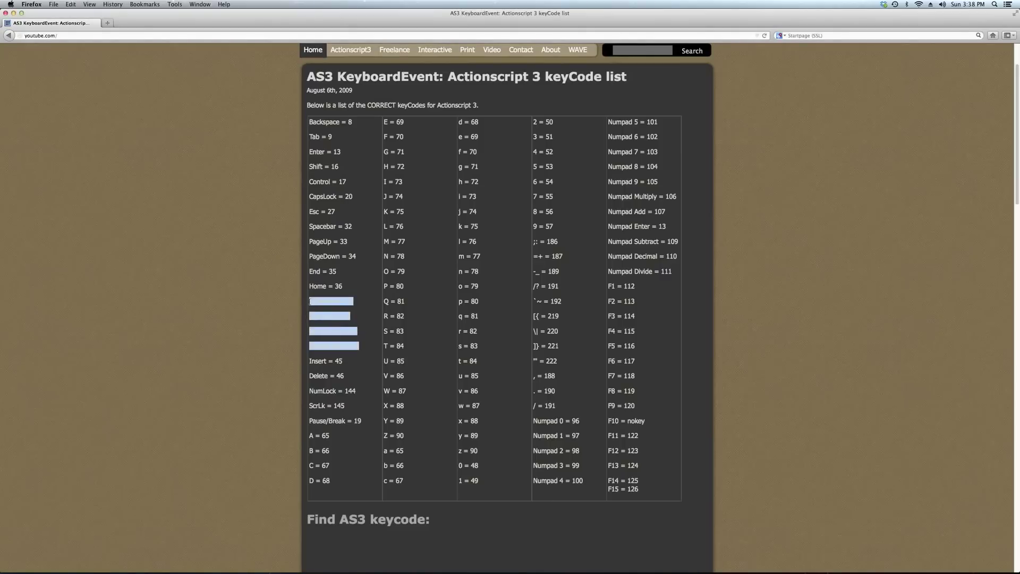
left_click(326, 307)
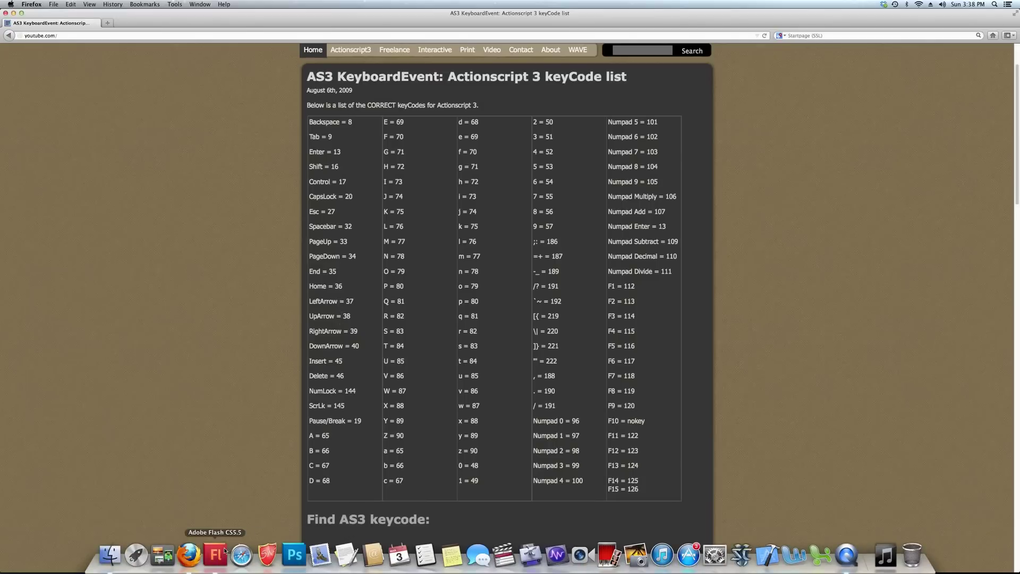
left_click(223, 553)
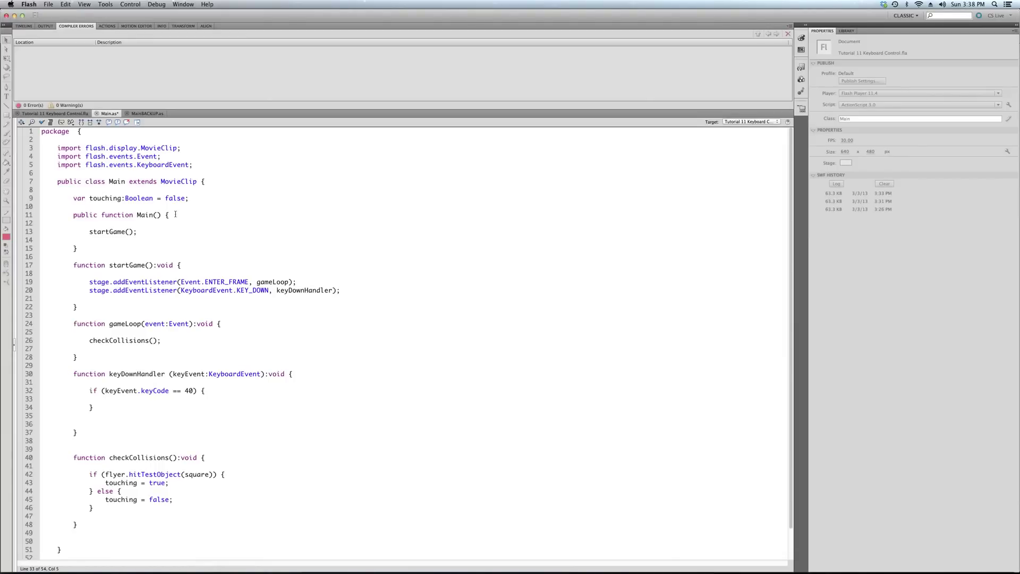
mouse_move(189, 554)
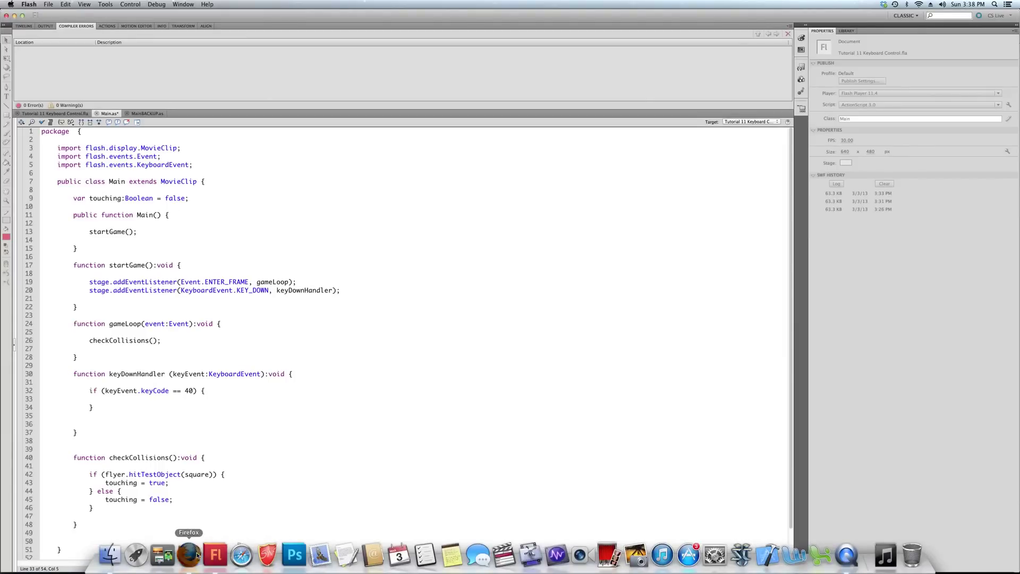
left_click(197, 555)
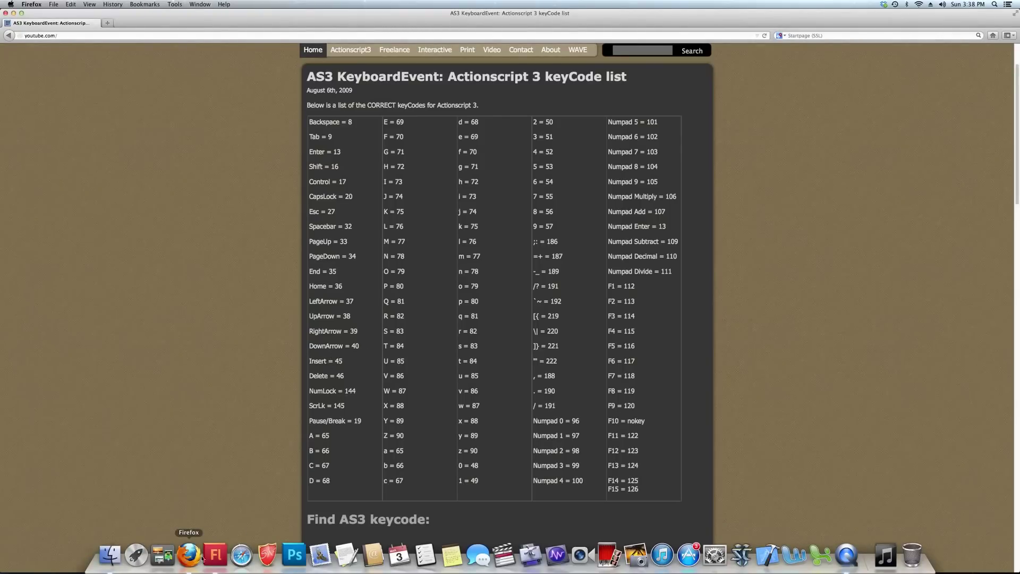
Step: Make the keyCode 40 branch add 10 to flyer.y
left_click(212, 555)
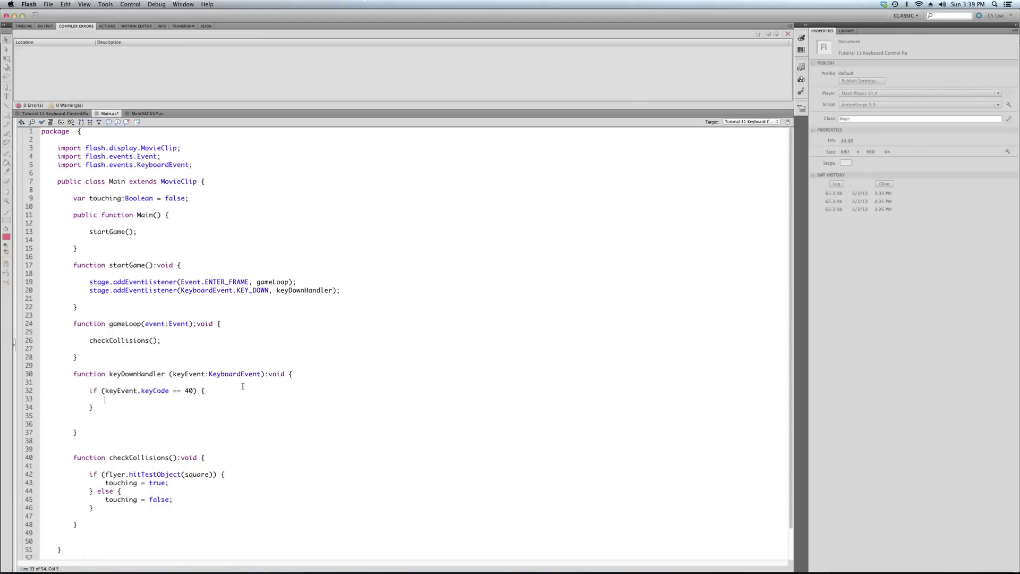
type("flyer.u")
key("BackSpace")
type("y +=")
key("BackSpace")
type("10;")
Step: Add an empty else if (keyEvent.keyCode == 39) { } branch after it
key("Down")
type("else if(")
type("keyEvent.")
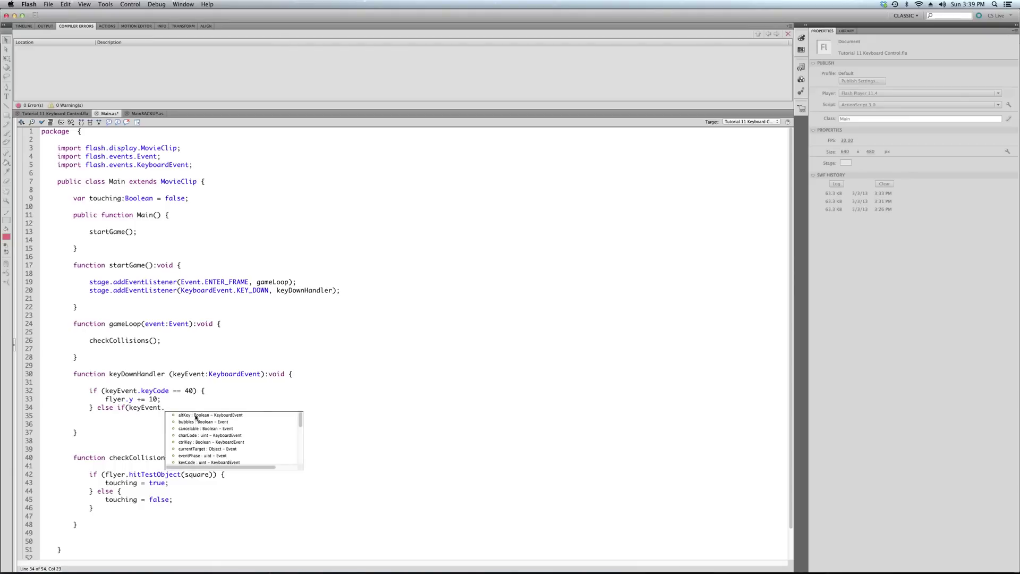
type("keyCode")
left_click(201, 406)
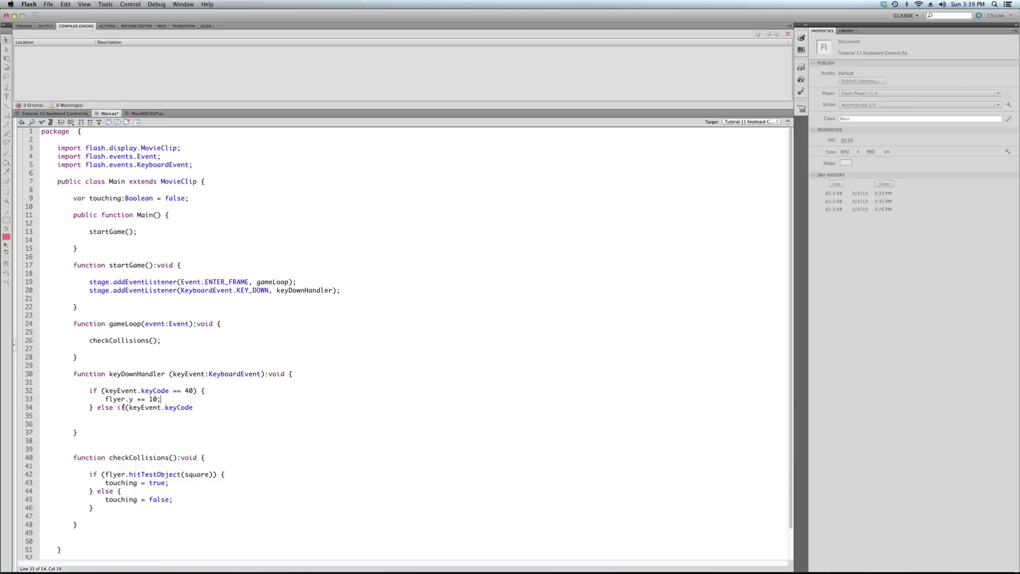
left_click_drag(128, 408, 205, 411)
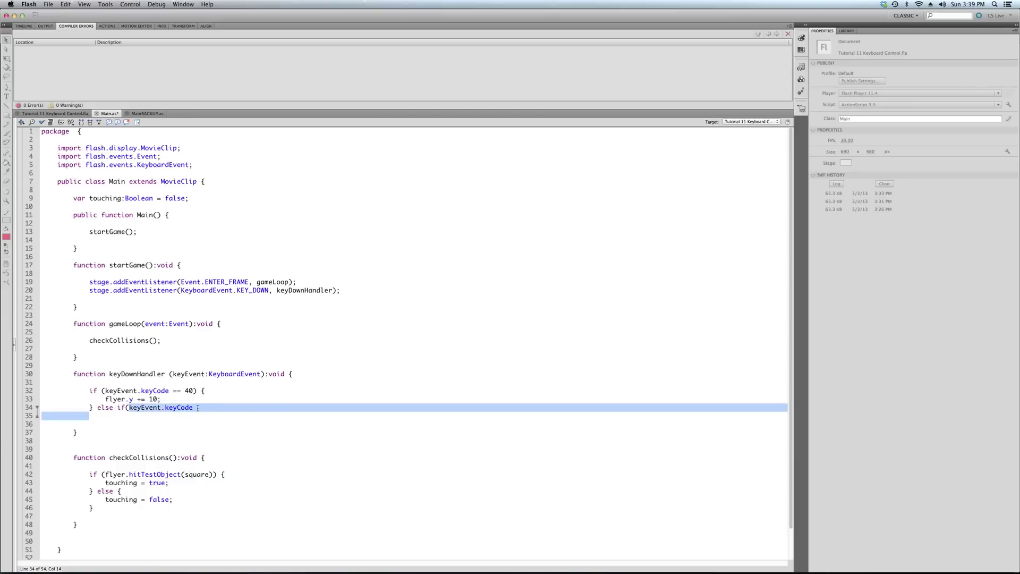
left_click(148, 409)
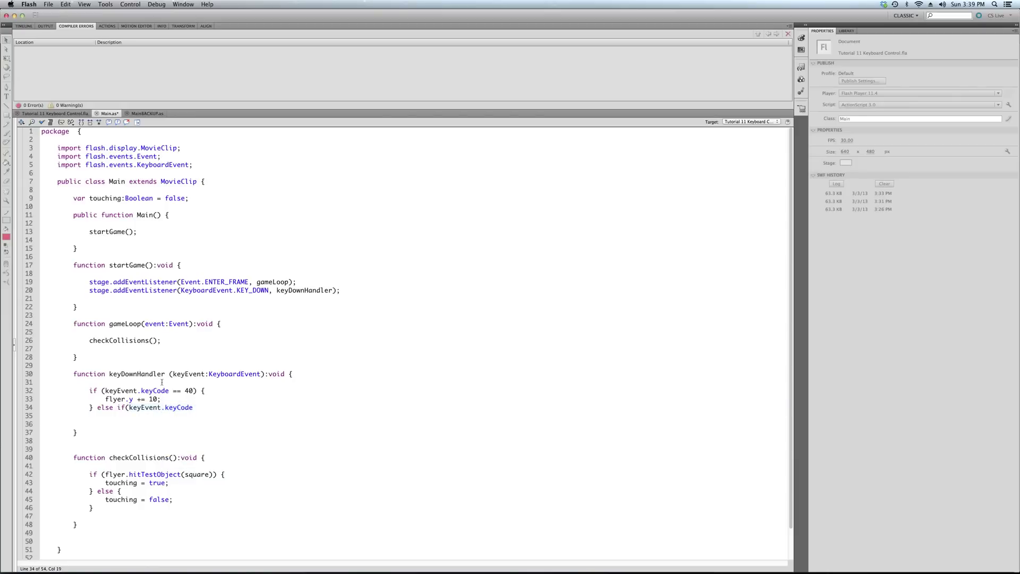
left_click(130, 408)
left_click(160, 409)
left_click(198, 408, "shift")
left_click(202, 408)
type("==")
key("BackSpace")
key("BackSpace")
key("BackSpace")
key("BackSpace")
key("BackSpace")
type("e == 39) {")
key("Return")
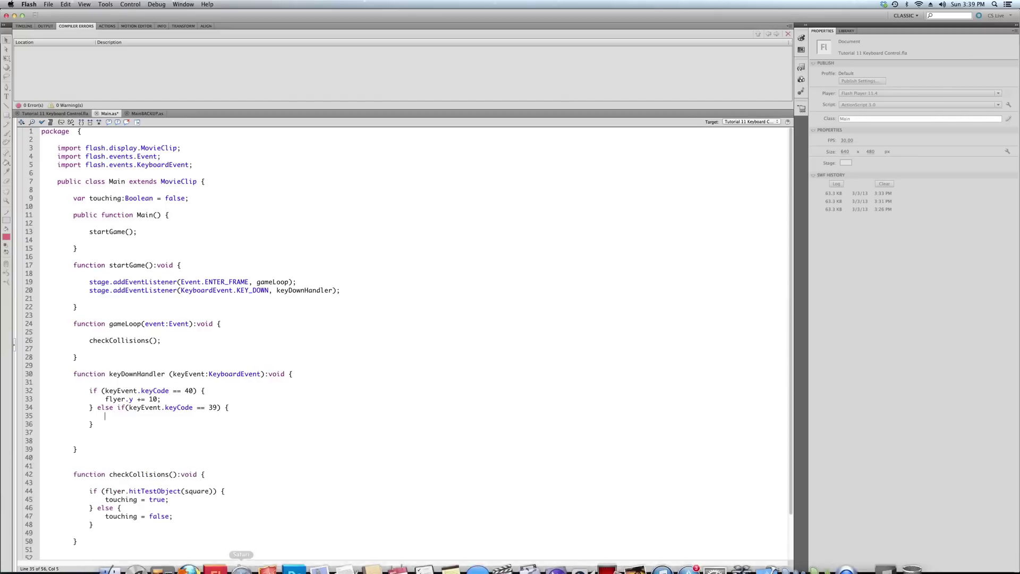
Step: Make the keyCode 39 branch add 10 to flyer.x
left_click(189, 555)
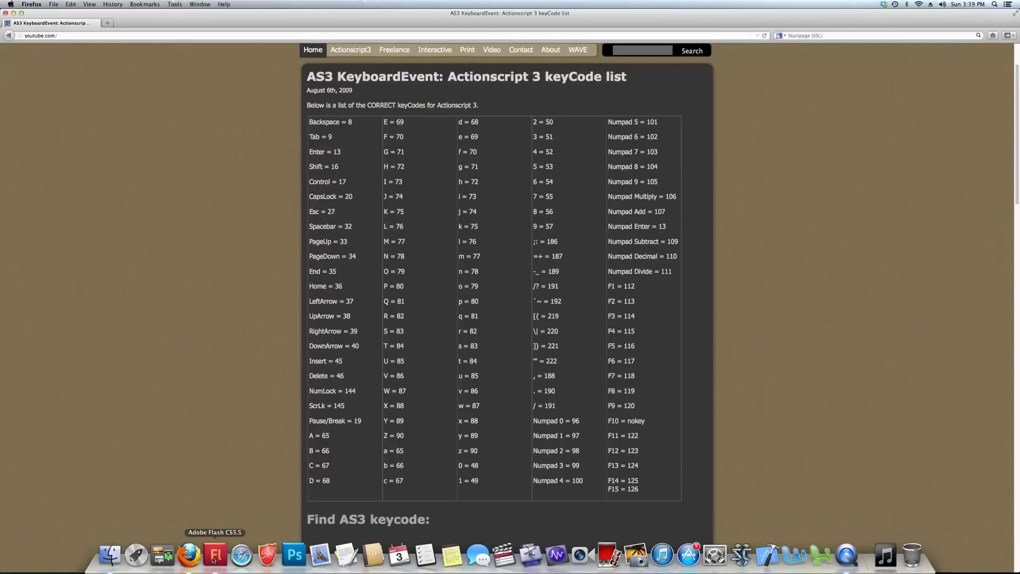
left_click(213, 560)
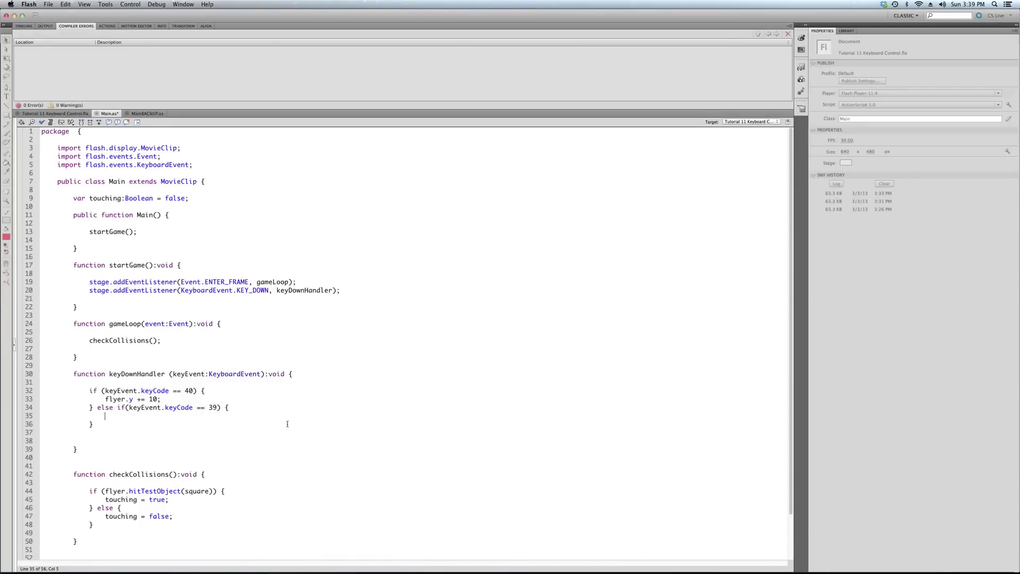
type("flyer.x ")
type("+= 10;")
Step: Duplicate the keyCode 39 branch twice and change the copies' key codes to 38 and 37
left_click(288, 424)
left_click(98, 407, "shift")
key("ctrl+c")
key("Right")
key("ctrl+v")
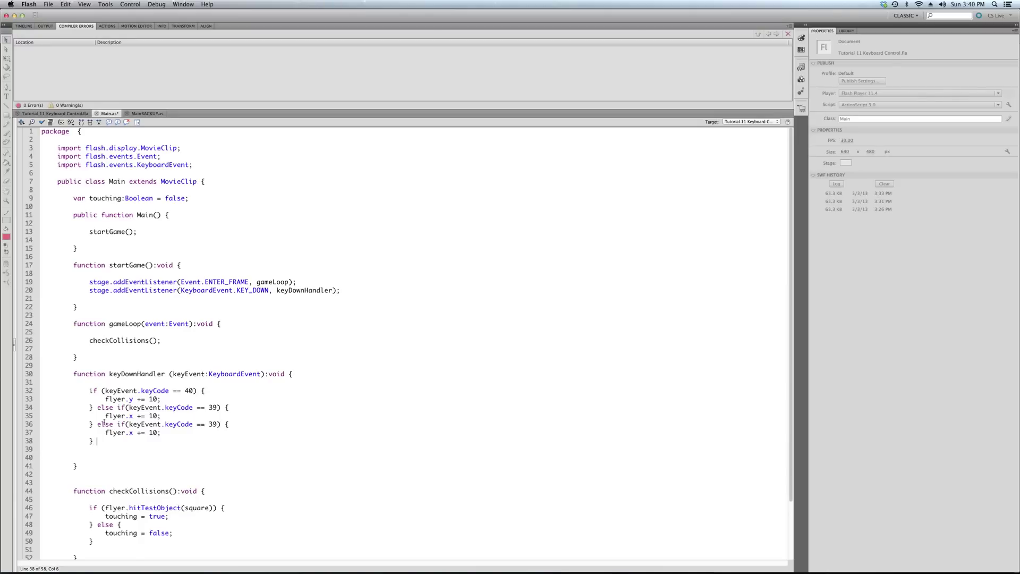
key("ctrl+v")
left_click(217, 425)
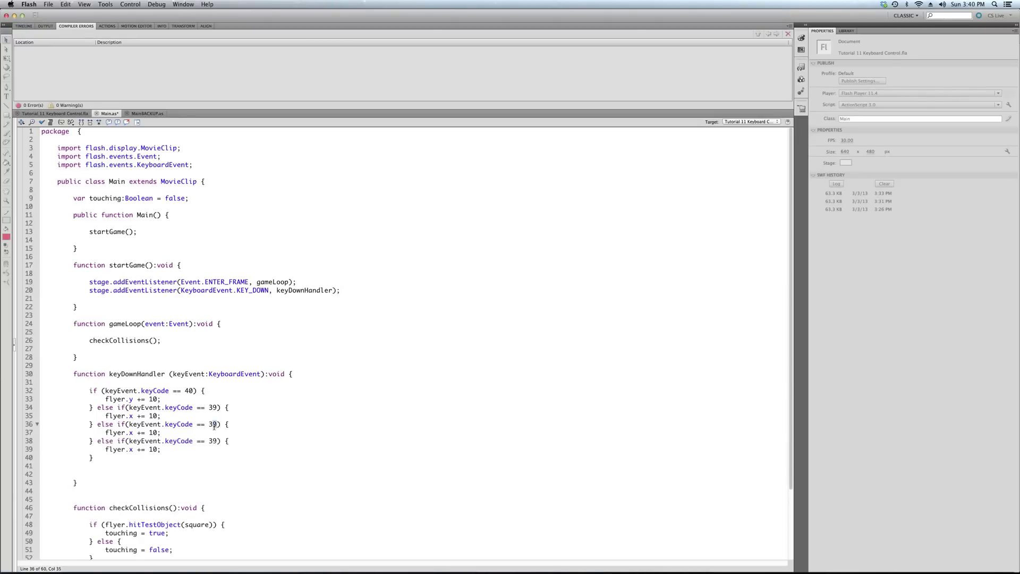
key("BackSpace")
type("8")
key("Down")
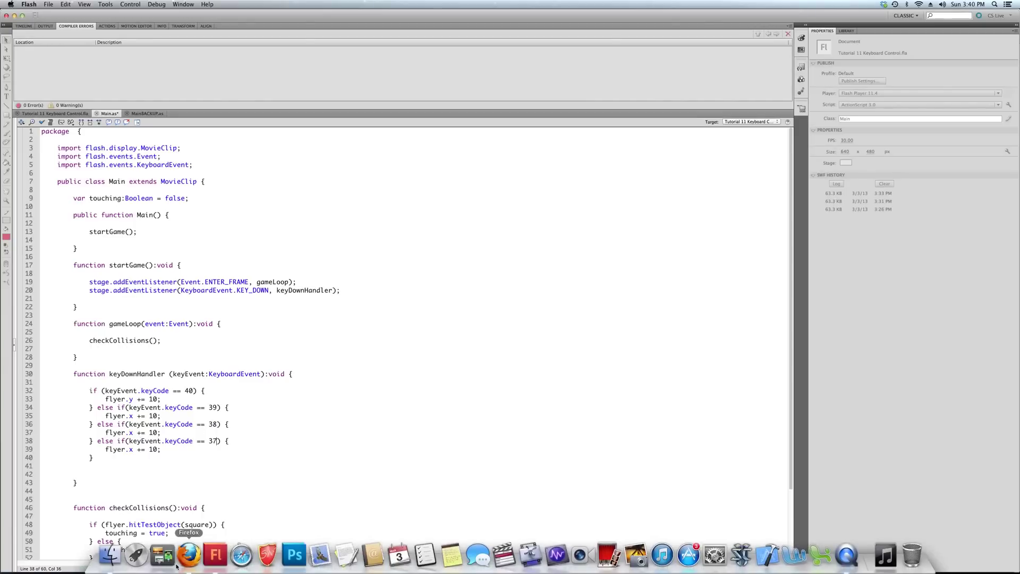
left_click(190, 556)
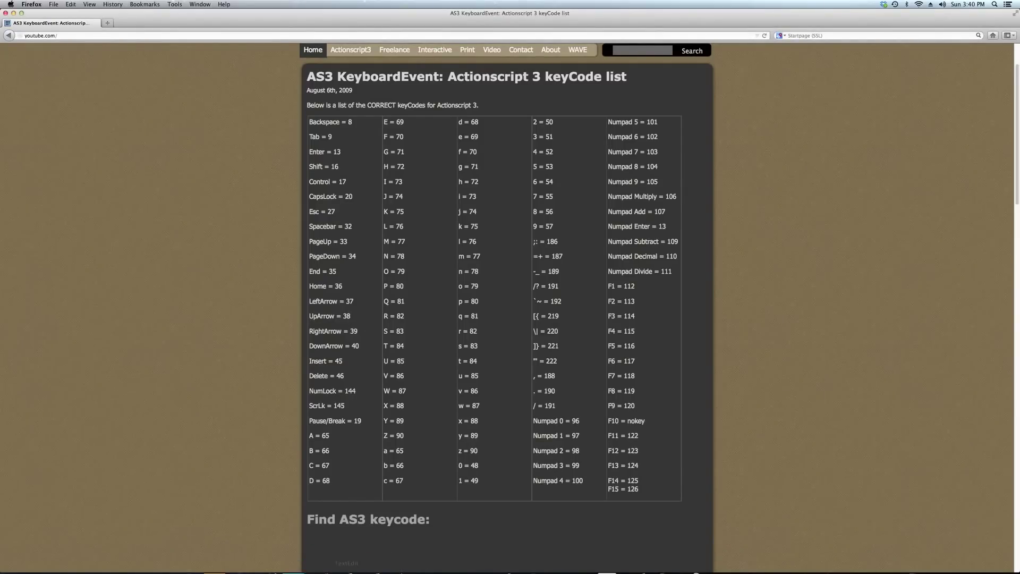
left_click(215, 556)
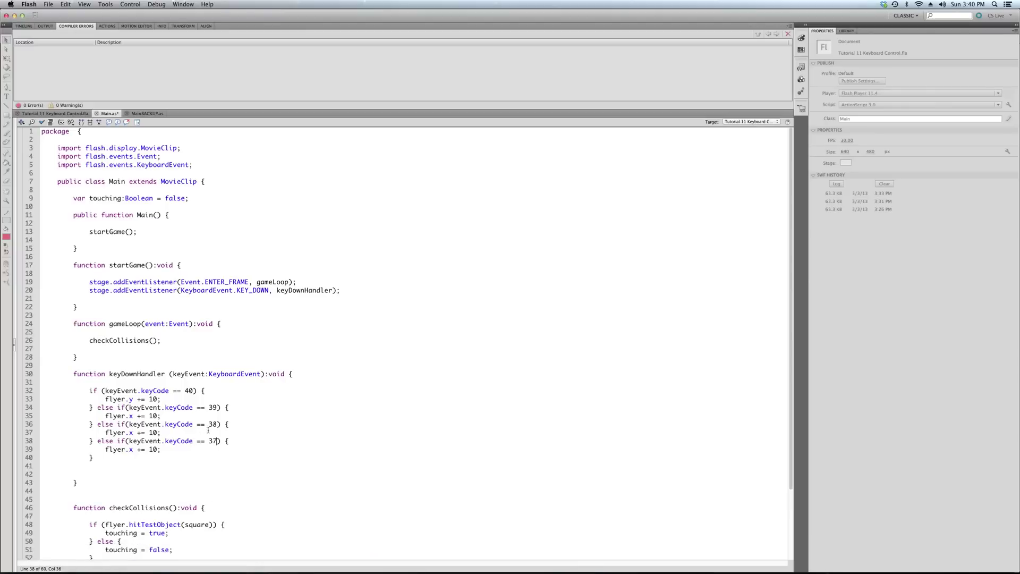
Step: Make the keyCode 38 branch subtract 10 from flyer.y
double_click(130, 432)
left_click(139, 433)
key("Delete")
type("-")
Step: Make the keyCode 37 branch subtract 10 from flyer.x and save Main.as
left_click(141, 450)
key("BackSpace")
type("-")
left_click(191, 462)
key("super+s")
scroll(157, 441, "down", 3)
scroll(154, 423, "down", 1)
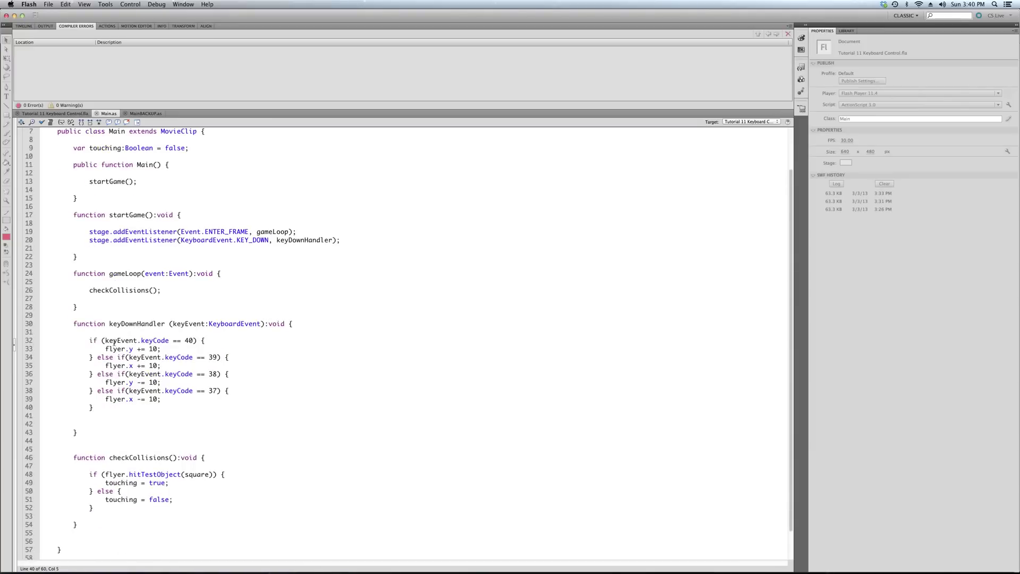
left_click(90, 340)
left_click(110, 412, "shift")
left_click(110, 410)
left_click_drag(161, 349, 105, 350)
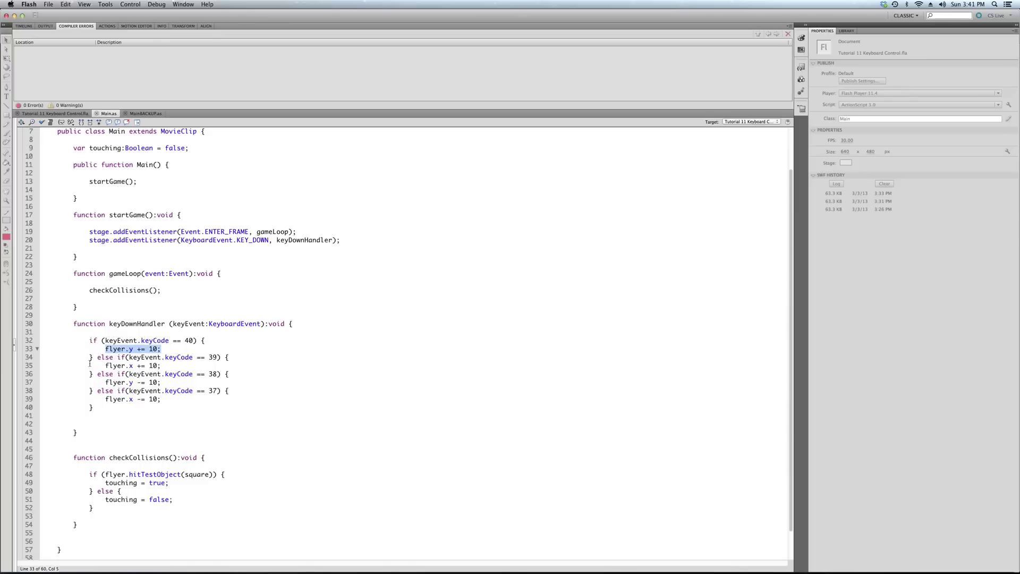
left_click(93, 352)
left_click(100, 357)
left_click(117, 359, "shift")
key("BackSpace")
key("Return")
key("Return")
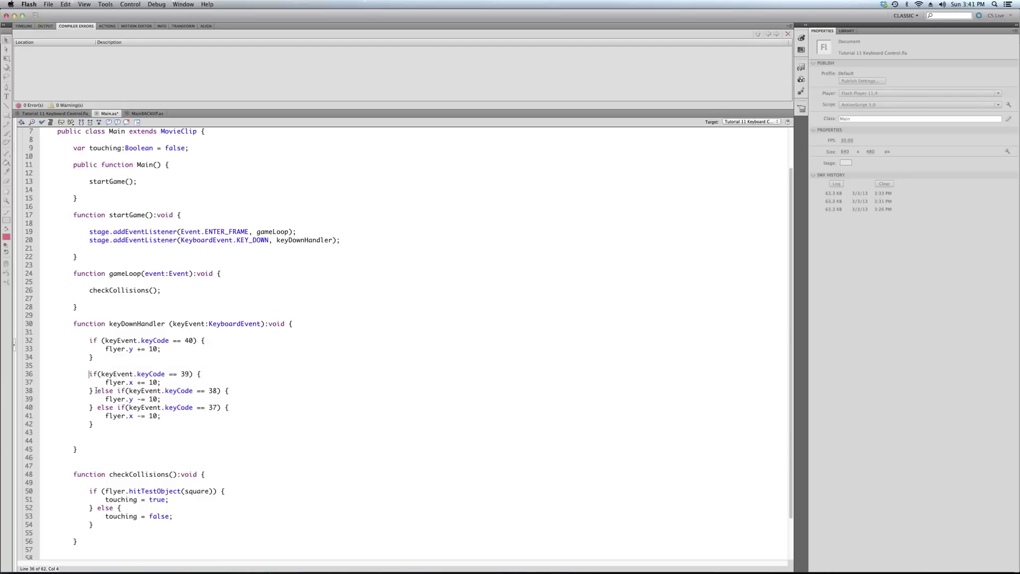
left_click(97, 392)
key("Return")
key("Return")
key("Return")
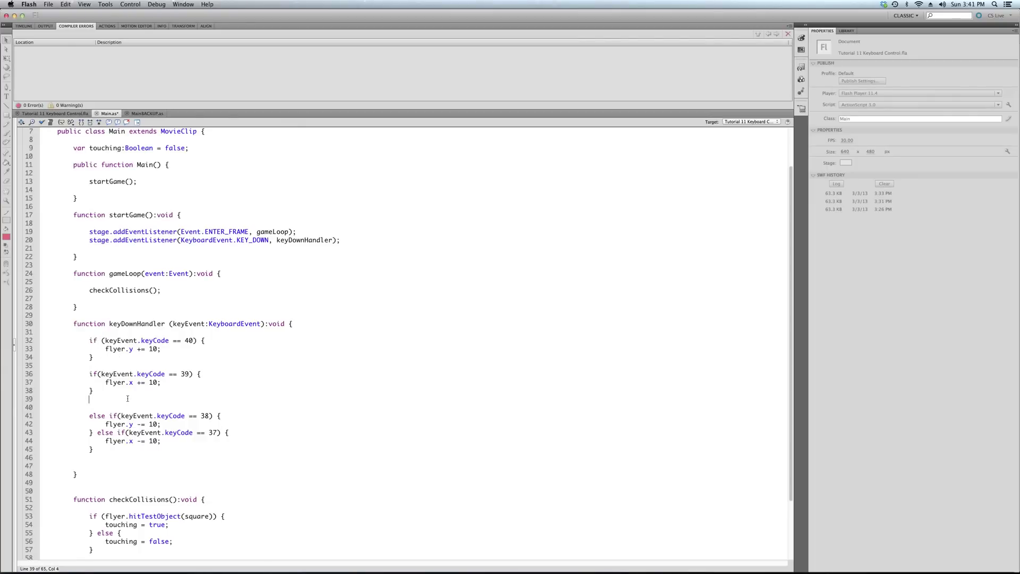
key("Delete")
key("Delete")
key("BackSpace")
key("BackSpace")
key("Up")
key("Up")
key("Up")
key("BackSpace")
key("BackSpace")
key("BackSpace")
key("BackSpace")
type("else")
left_click(137, 376)
key("ctrl+s")
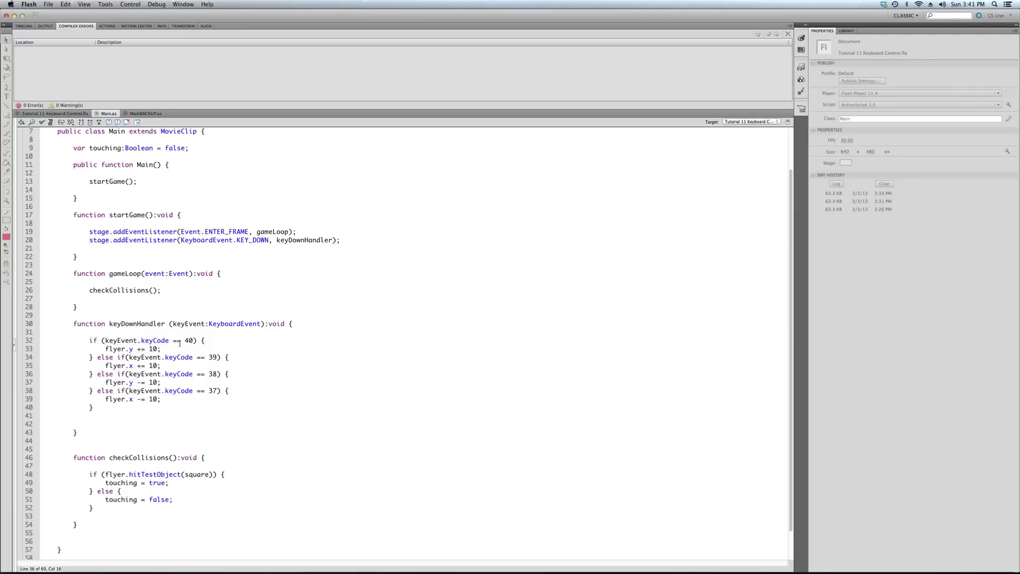
left_click(142, 340)
left_click(170, 340, "shift")
key("Left")
left_click(183, 410)
scroll(181, 409, "down", 3)
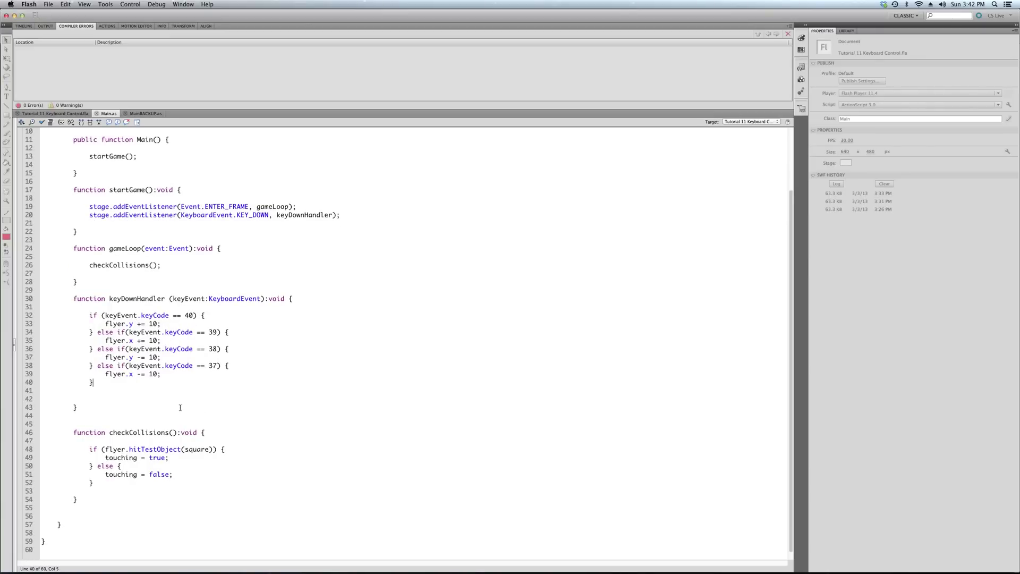
key("ctrl+Return")
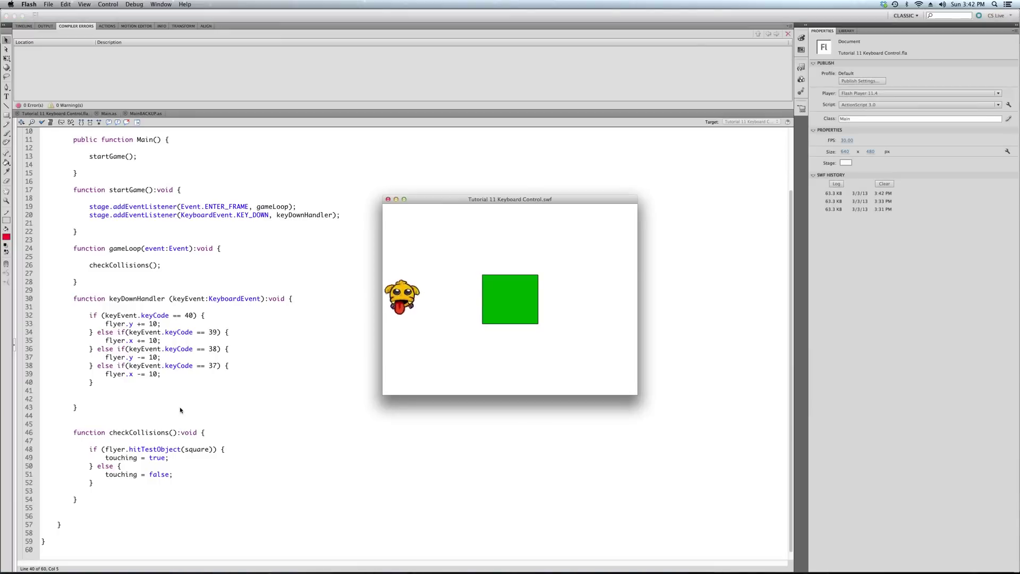
key("Right")
key("Right")
key("Right")
key("Right")
key("Right")
key("Right")
key("Up")
key("Up")
key("Up")
key("Up")
key("Up")
key("Up")
key("Up")
key("Down")
key("Down")
key("Down")
key("Down")
key("Down")
key("Down")
key("Down")
key("Down")
key("Down")
key("Down")
key("Down")
key("Down")
key("Down")
key("Left")
key("Left")
key("Left")
key("Left")
key("Left")
key("Right")
key("Right")
key("Right")
key("Right")
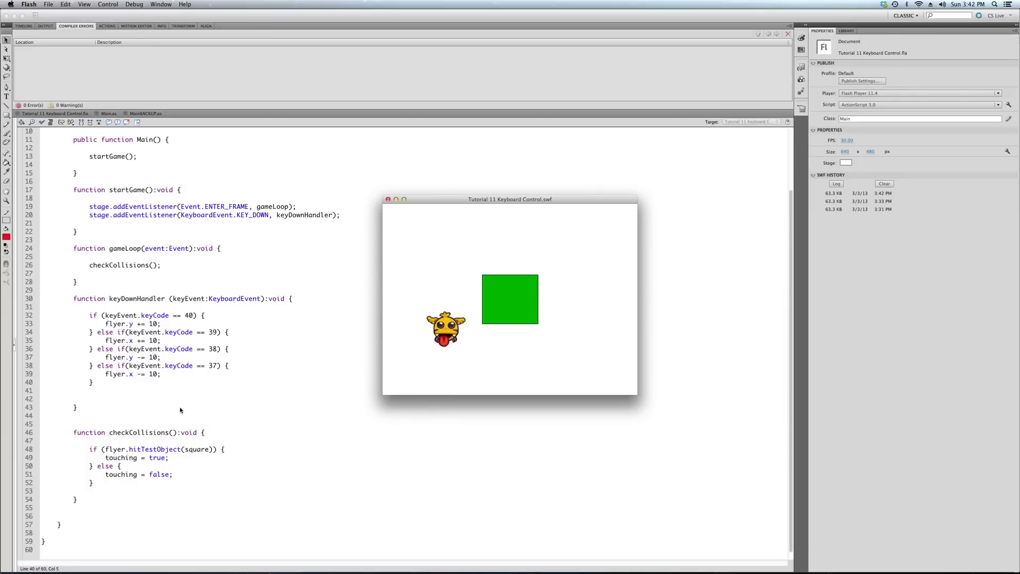
key("Up")
key("Up")
key("Up")
key("Up")
key("Up")
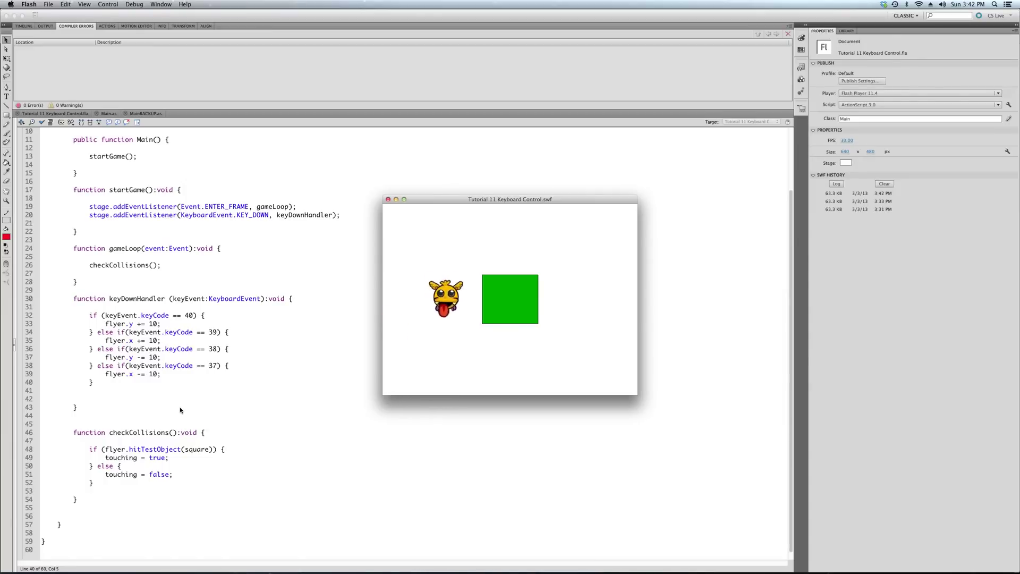
key("Down")
key("Down")
key("Down")
key("Down")
key("Down")
key("Down")
key("Down")
key("Down")
key("Right")
key("Right")
key("Right")
key("Right")
key("Right")
key("Right")
key("Right")
key("Right")
key("Right")
key("Right")
key("Right")
key("Right")
key("Right")
key("Right")
key("Right")
key("Right")
key("Right")
key("Right")
key("Right")
key("Right")
key("Up")
key("Up")
key("Up")
key("Up")
key("Up")
key("Up")
key("Up")
key("Up")
key("Up")
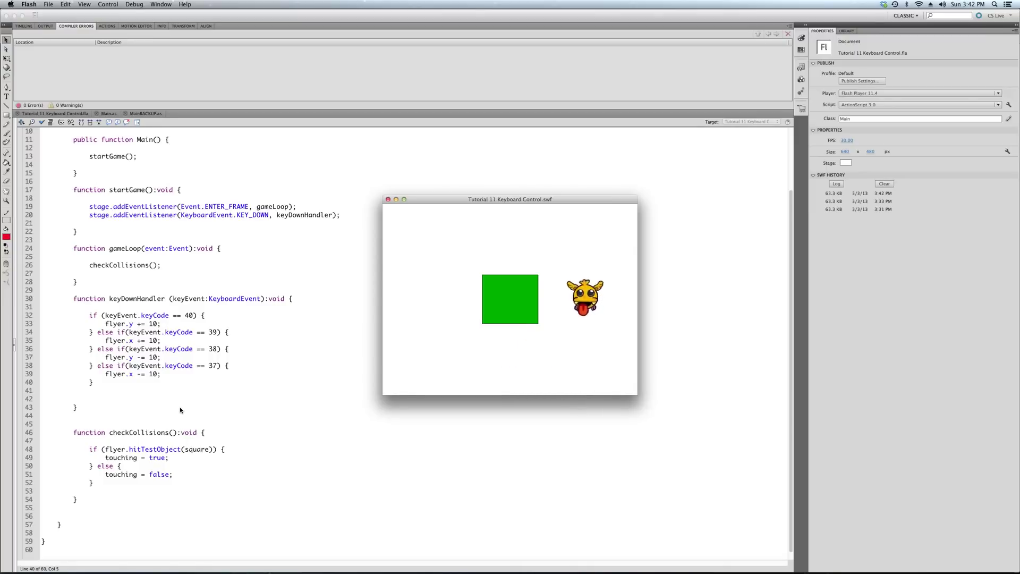
key("Left")
key("Left")
key("Left")
key("Left")
key("Left")
key("Left")
key("Left")
key("Left")
key("Left")
key("Left")
key("Left")
key("Left")
key("Left")
key("Left")
key("Left")
key("Right")
key("Right")
key("Right")
key("Right")
key("Right")
key("Right")
key("Right")
key("Right")
key("Right")
key("Right")
key("Right")
key("Right")
key("Right")
key("Left")
key("Left")
key("Left")
key("Left")
key("Left")
key("Left")
key("Left")
key("Left")
key("Left")
key("Left")
key("Left")
key("Left")
key("Up")
key("Up")
key("Up")
key("Up")
key("Up")
key("Up")
key("Up")
key("Up")
key("Right")
key("Right")
key("Right")
key("Right")
key("Right")
key("Right")
key("Right")
Step: Close the test movie, start an if at the top of keyDownHandler, and check the touching declaration
left_click(388, 199)
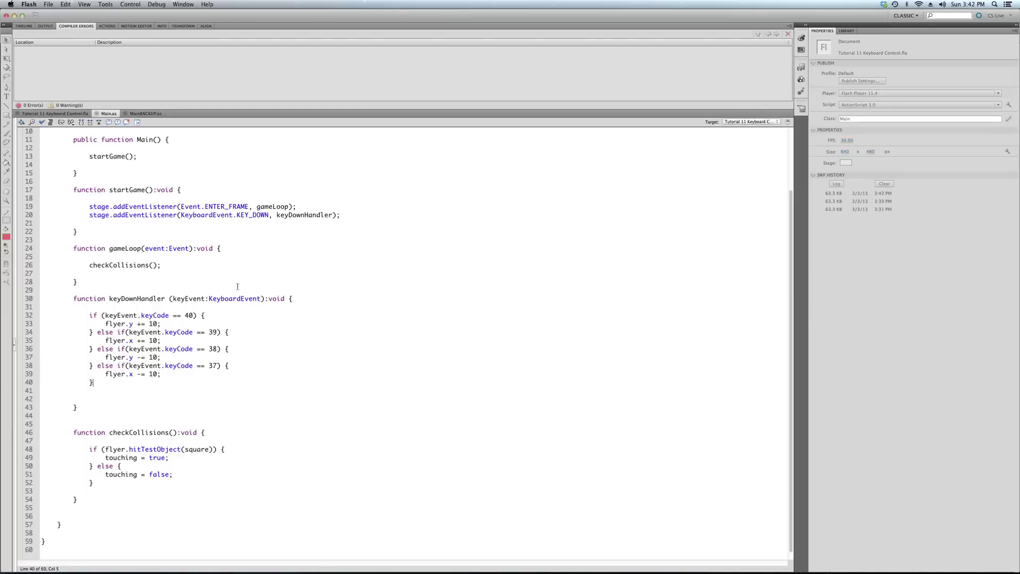
left_click(295, 297)
key("Return")
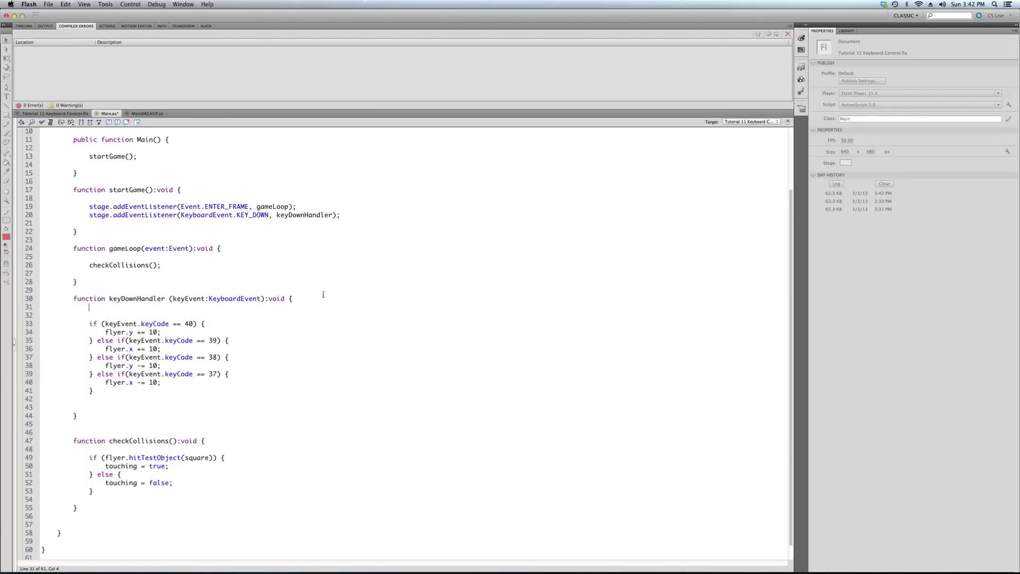
key("Return")
type("(")
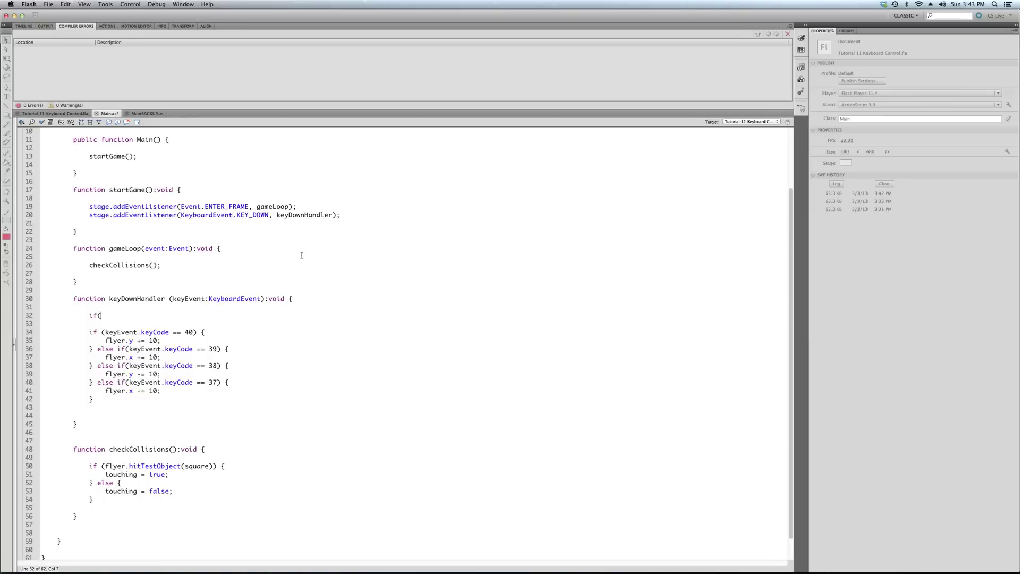
scroll(294, 259, "up", 4)
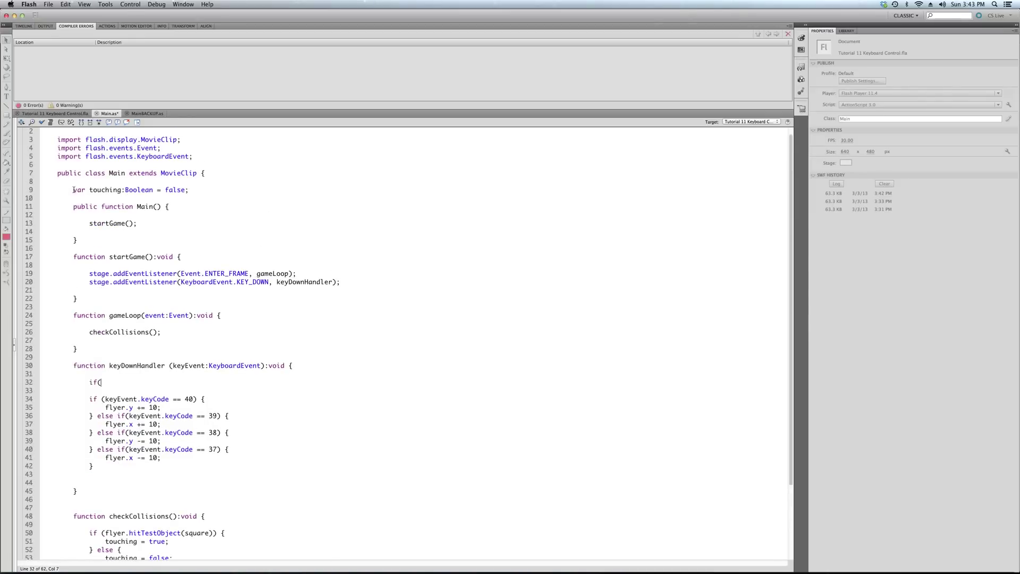
left_click(174, 190)
left_click_drag(202, 190, 74, 190)
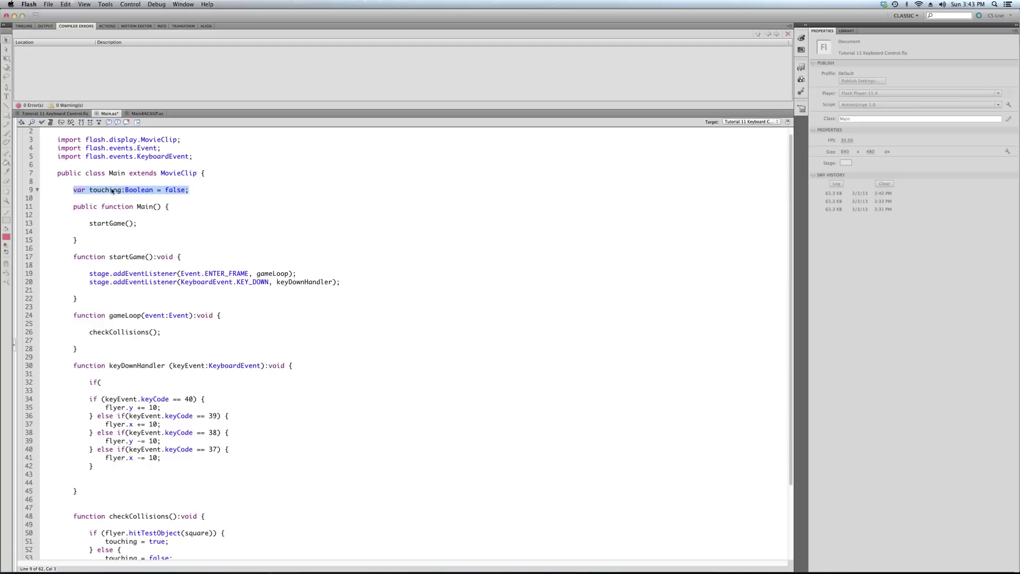
left_click(188, 191)
scroll(151, 483, "down", 1)
scroll(150, 483, "down", 2)
scroll(150, 483, "down", 4)
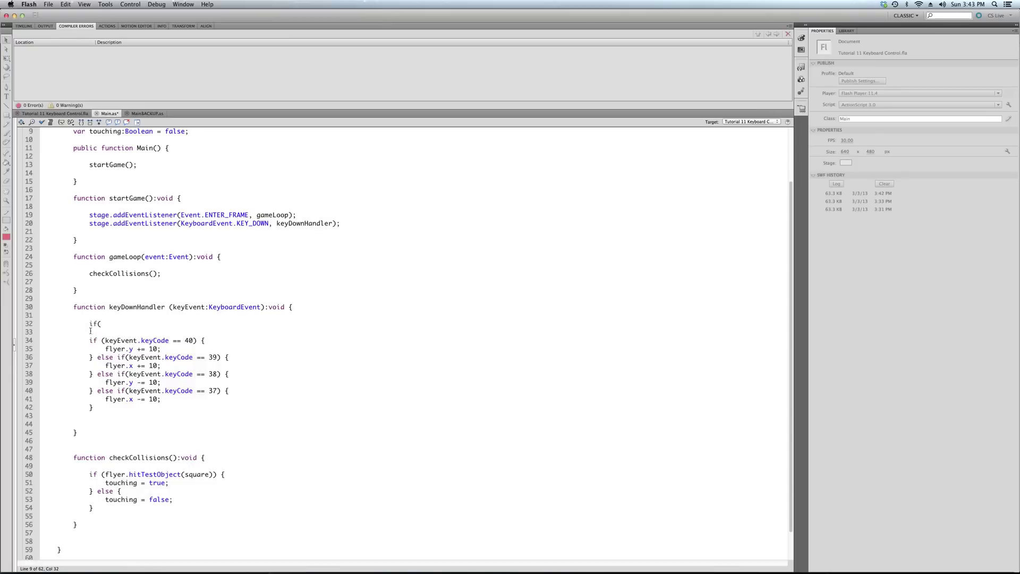
Step: Complete if(touching == true){ return; } and save Main.as
left_click(127, 325)
type("touch")
type("hing")
type("true)")
type("{")
key("Return")
key("Tab")
type("return")
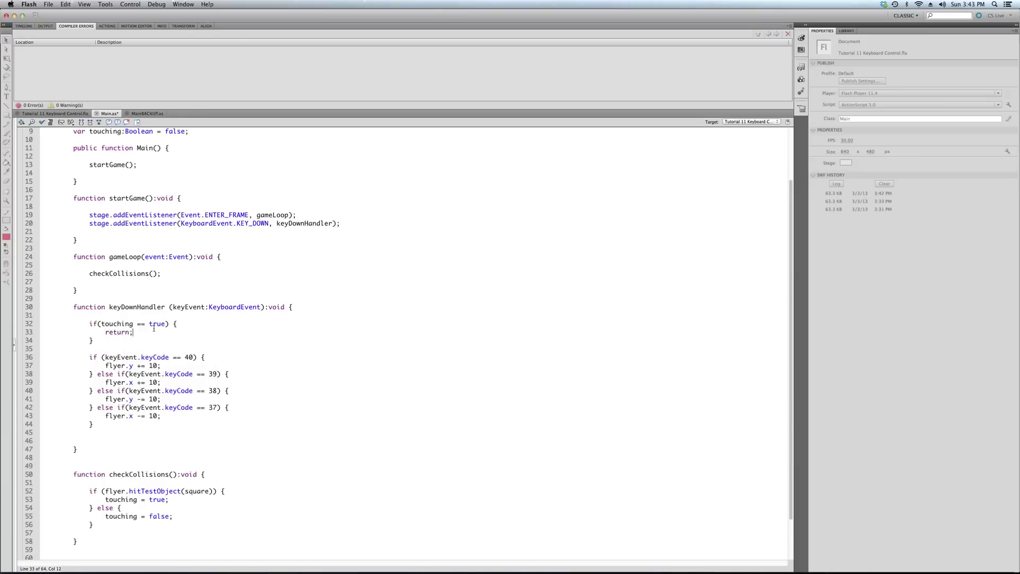
key("ctrl+s")
scroll(108, 483, "down", 1)
scroll(88, 449, "down", 2)
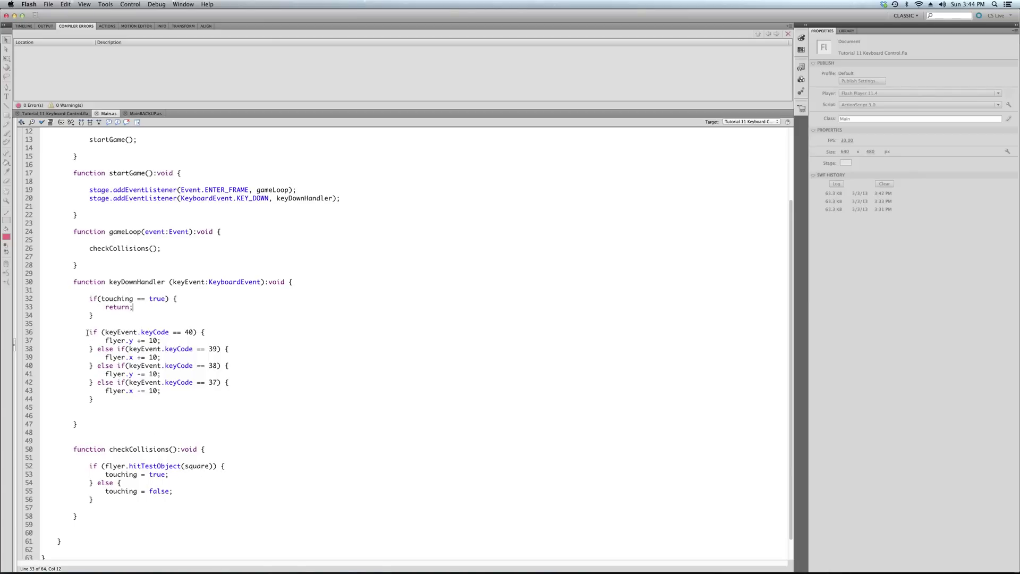
double_click(109, 400)
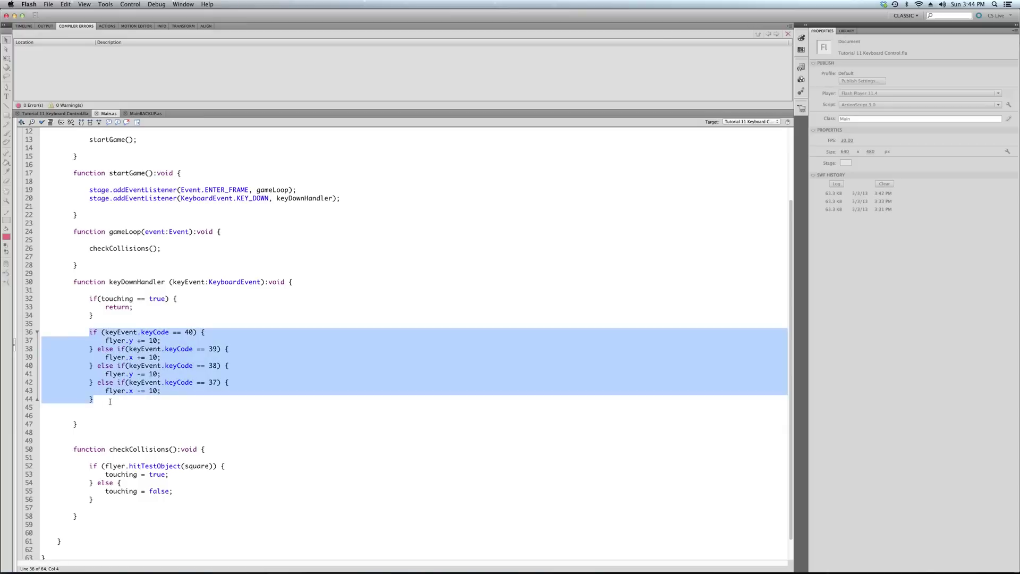
left_click(117, 340)
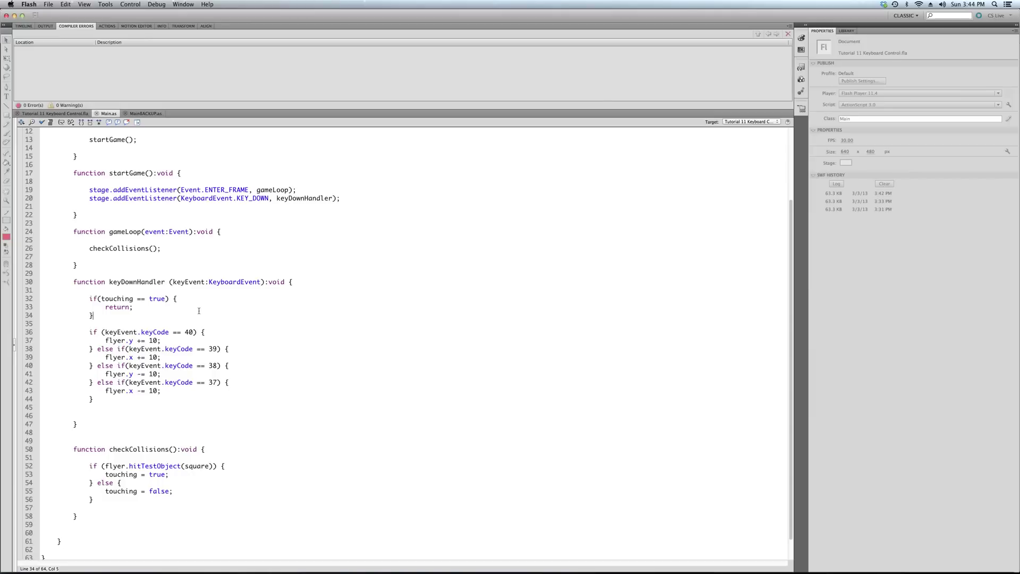
key("ctrl+Return")
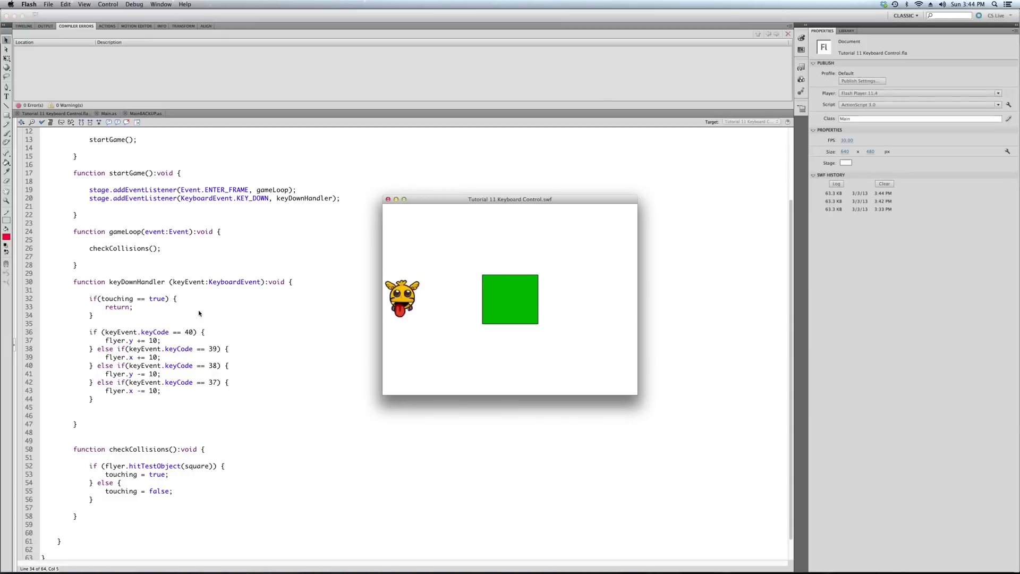
key("Right")
key("Right")
key("Right")
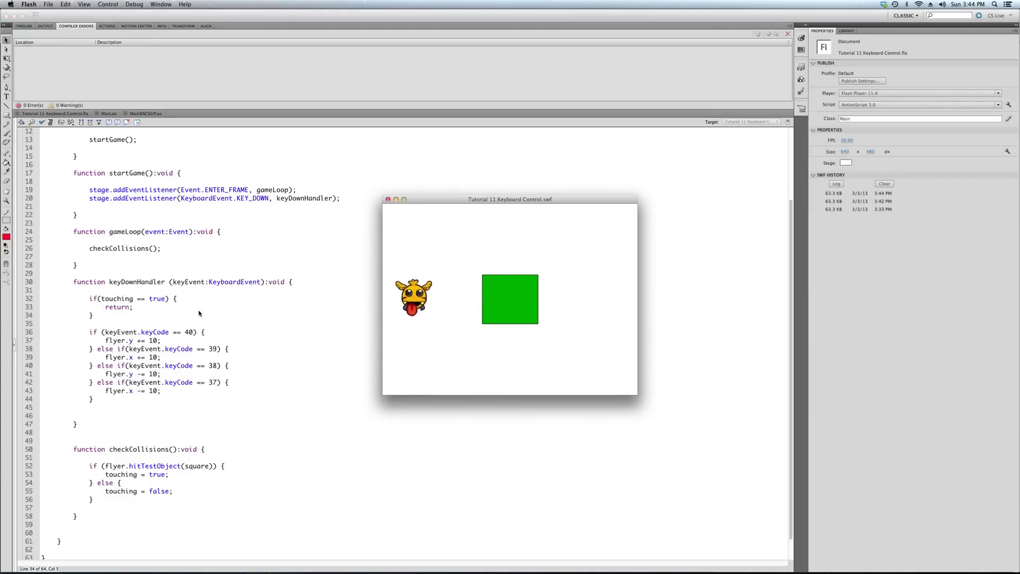
key("Right")
key("Right")
key("Right")
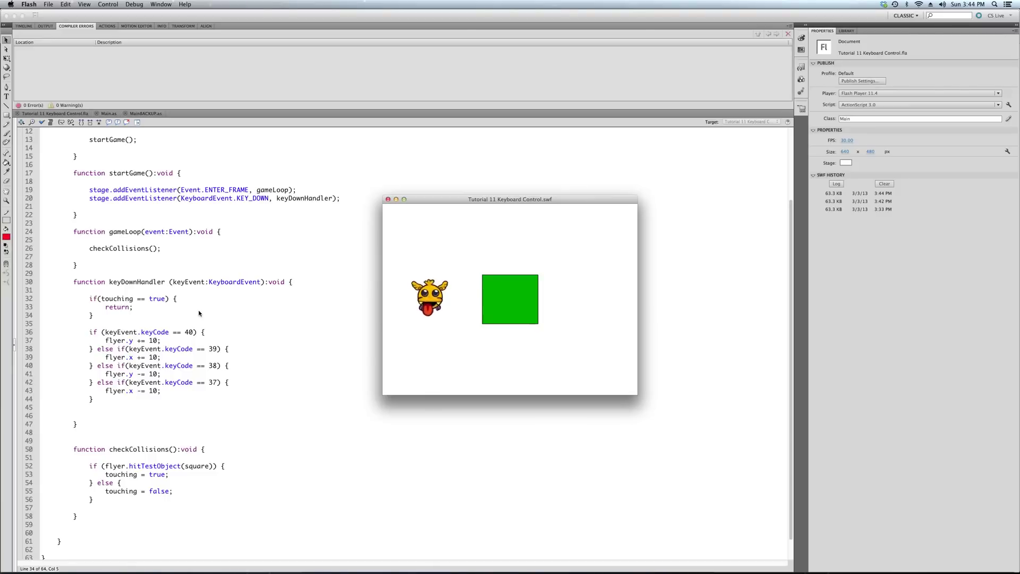
key("Right")
key("Right")
key("Right")
key("Right")
key("Right")
key("Right")
key("Right")
key("Right")
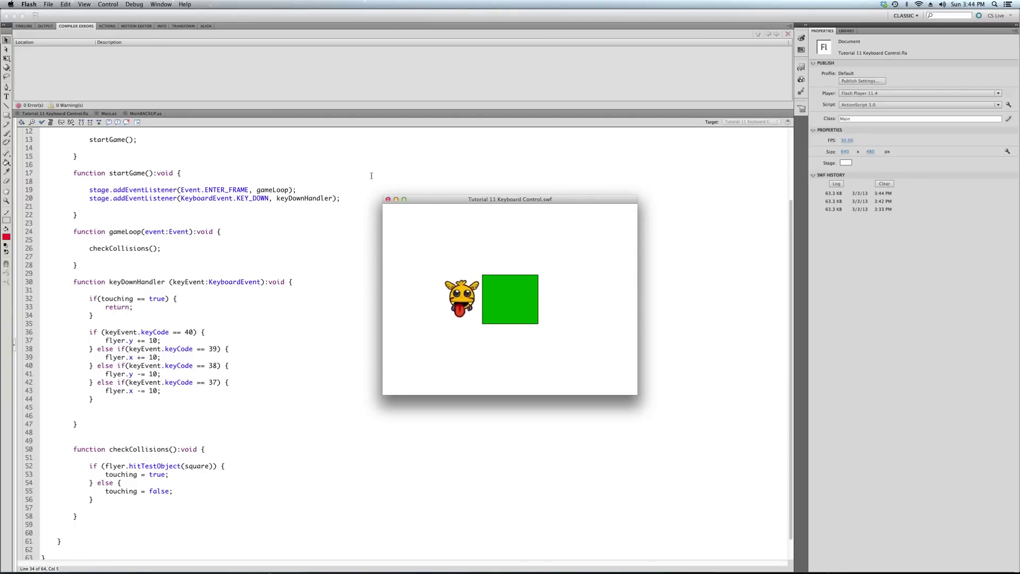
Step: Retest the movie and steer the flyer down, right, up, then left into the green square
left_click(388, 200)
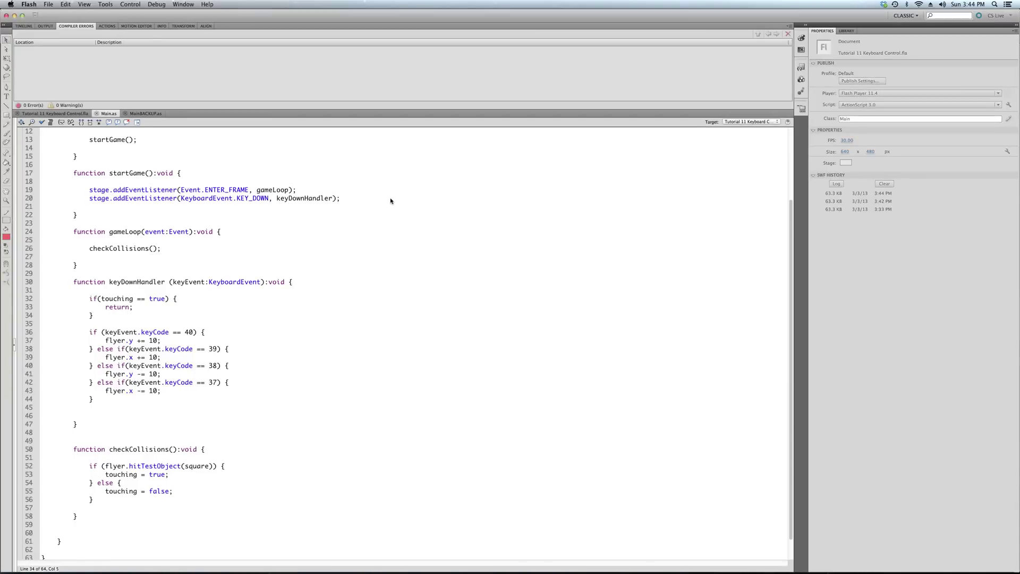
key("ctrl+Return")
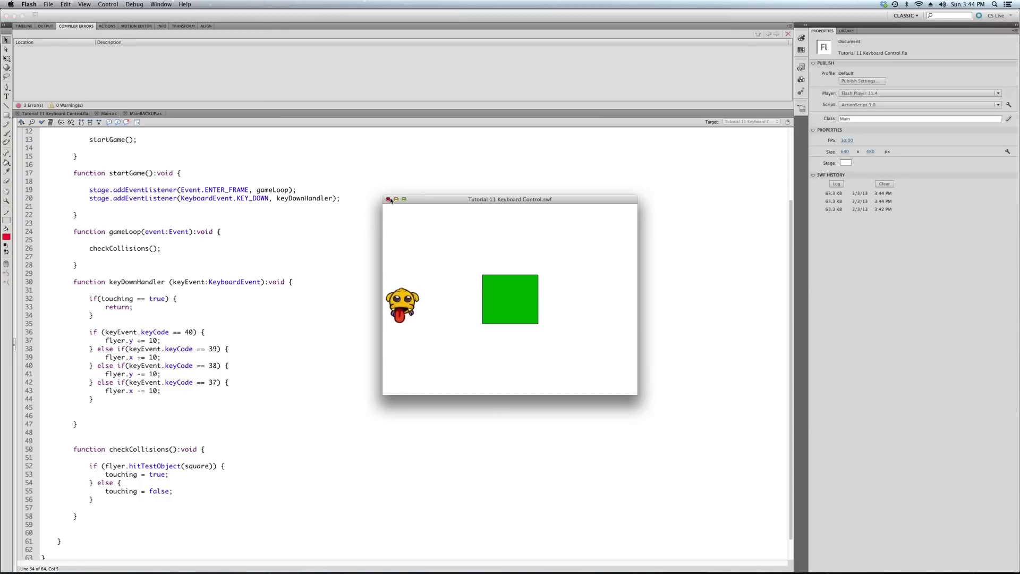
key("Down")
key("Down")
key("Down")
key("Down")
key("Down")
key("Down")
key("Right")
key("Right")
key("Right")
key("Right")
key("Right")
key("Right")
key("Down")
key("Down")
key("Right")
key("Right")
key("Right")
key("Right")
key("Right")
key("Right")
key("Right")
key("Right")
key("Right")
key("Right")
key("Right")
key("Right")
key("Right")
key("Right")
key("Right")
key("Right")
key("Right")
key("Right")
key("Right")
key("Up")
key("Up")
key("Up")
key("Up")
key("Up")
key("Up")
key("Up")
key("Up")
key("Up")
key("Up")
key("Up")
key("Left")
key("Left")
key("Left")
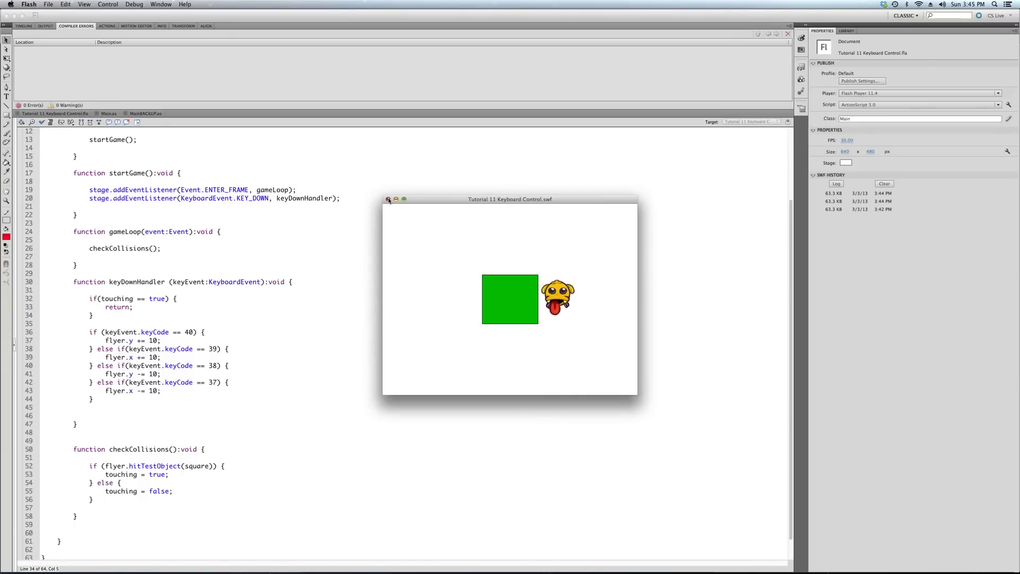
Step: Relaunch the test movie and fly up and right toward the square's top, then down
left_click(389, 199)
key("super+Return")
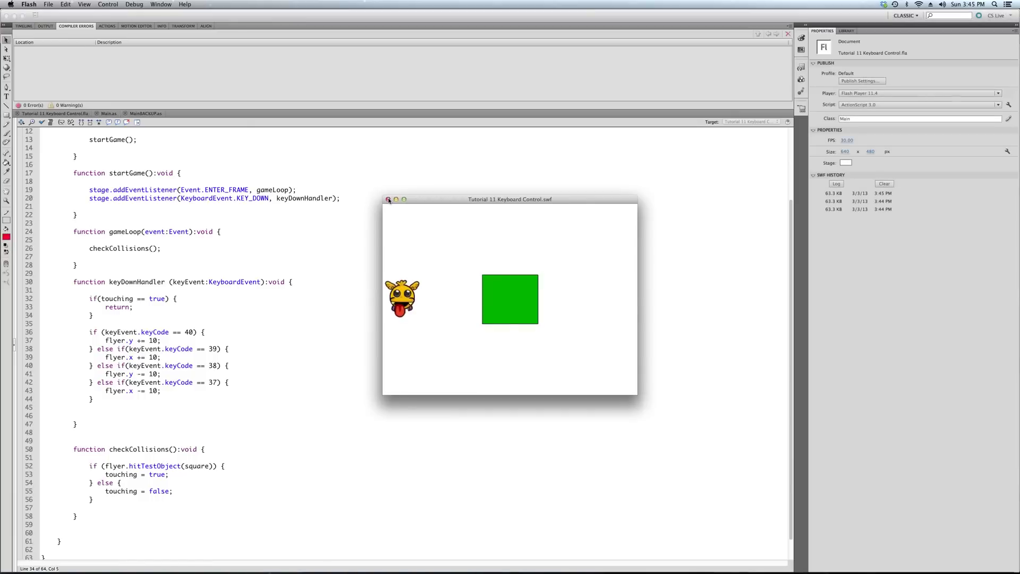
key("Right")
key("Right")
key("Up")
key("Up")
key("Up")
key("Up")
key("Up")
key("Up")
key("Up")
key("Up")
key("Up")
key("Up")
key("Right")
key("Right")
key("Right")
key("Right")
key("Right")
key("Right")
key("Right")
key("Right")
key("Right")
key("Right")
key("Right")
key("Right")
key("Right")
key("Right")
key("Right")
key("Right")
key("Right")
key("Right")
key("Right")
key("Right")
key("Right")
key("Right")
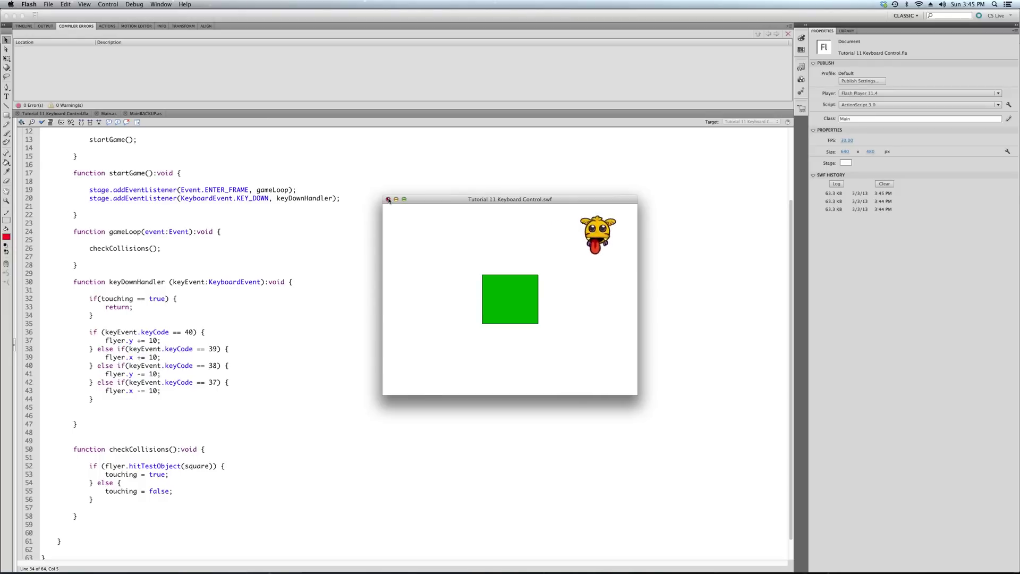
key("Down")
key("Down")
key("Down")
key("Down")
key("Down")
key("Down")
key("Down")
key("Down")
key("Down")
key("Down")
key("Down")
key("Down")
key("Down")
key("Down")
key("Down")
key("Down")
key("Down")
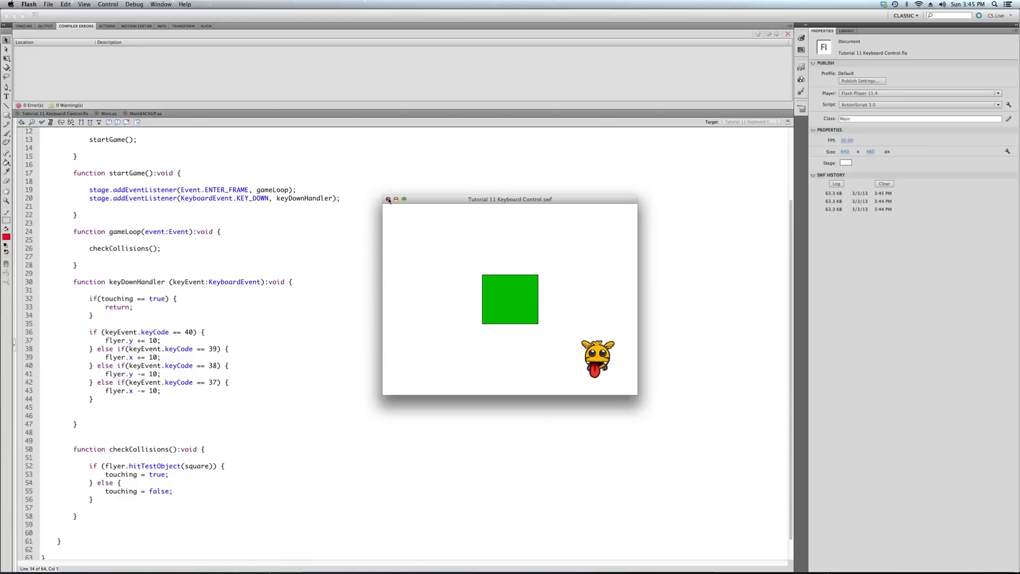
Step: Steer the flyer left past the square, up and right above it, then down below it
key("Left")
key("Left")
key("Left")
key("Left")
key("Left")
key("Left")
key("Left")
key("Left")
key("Left")
key("Left")
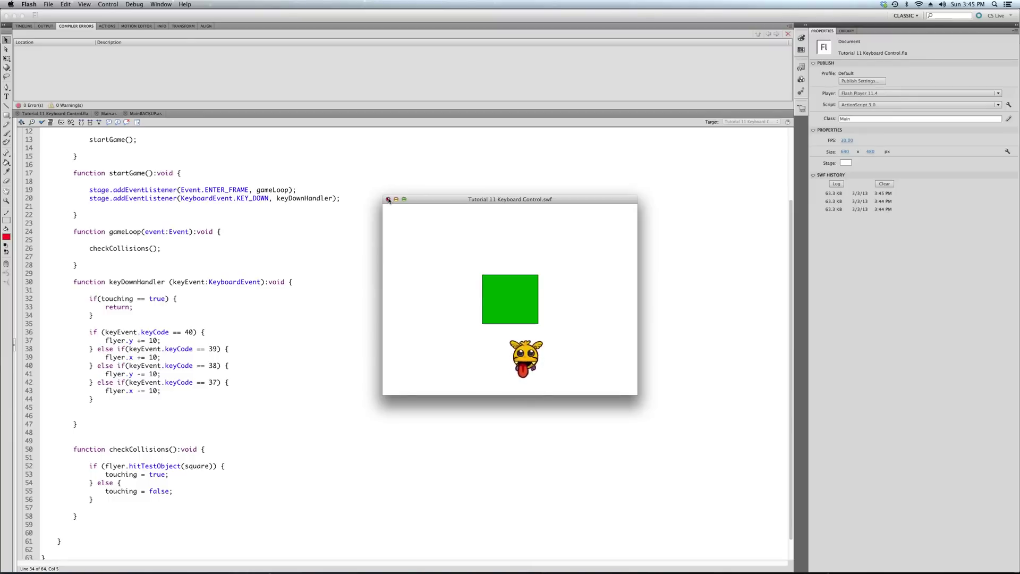
key("Left")
key("Left")
key("Left")
key("Left")
key("Left")
key("Left")
key("Left")
key("Left")
key("Left")
key("Left")
key("Left")
key("Left")
key("Left")
key("Left")
key("Left")
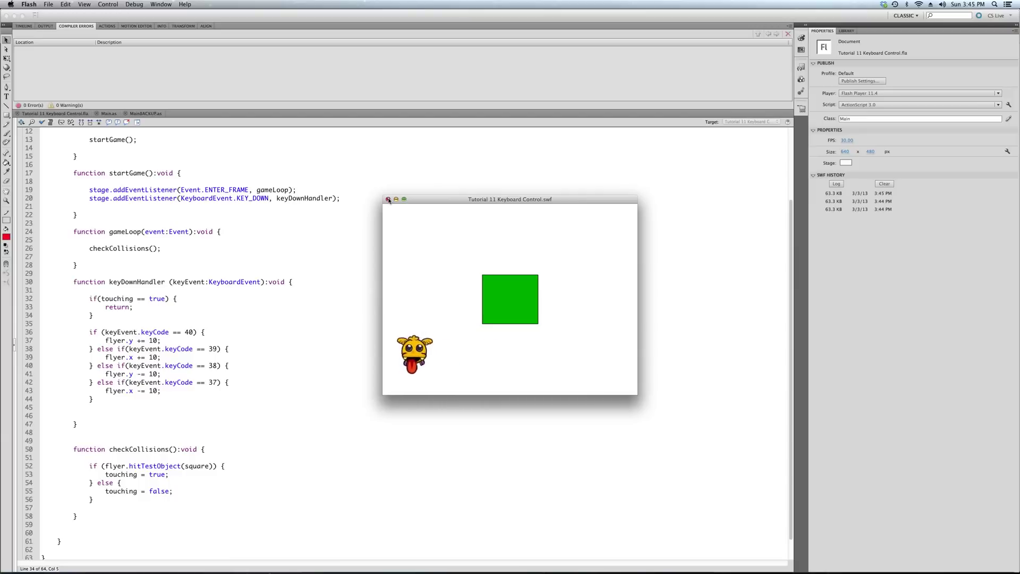
key("Up")
key("Up")
key("Up")
key("Up")
key("Up")
key("Up")
key("Up")
key("Up")
key("Up")
key("Up")
key("Up")
key("Up")
key("Up")
key("Up")
key("Up")
key("Right")
key("Right")
key("Right")
key("Right")
key("Right")
key("Down")
key("Down")
key("Down")
key("Down")
key("Down")
key("Down")
key("Down")
key("Down")
key("Down")
key("Down")
key("Down")
key("Down")
key("Down")
key("Down")
key("Down")
key("Down")
key("Right")
key("Right")
key("Right")
key("Right")
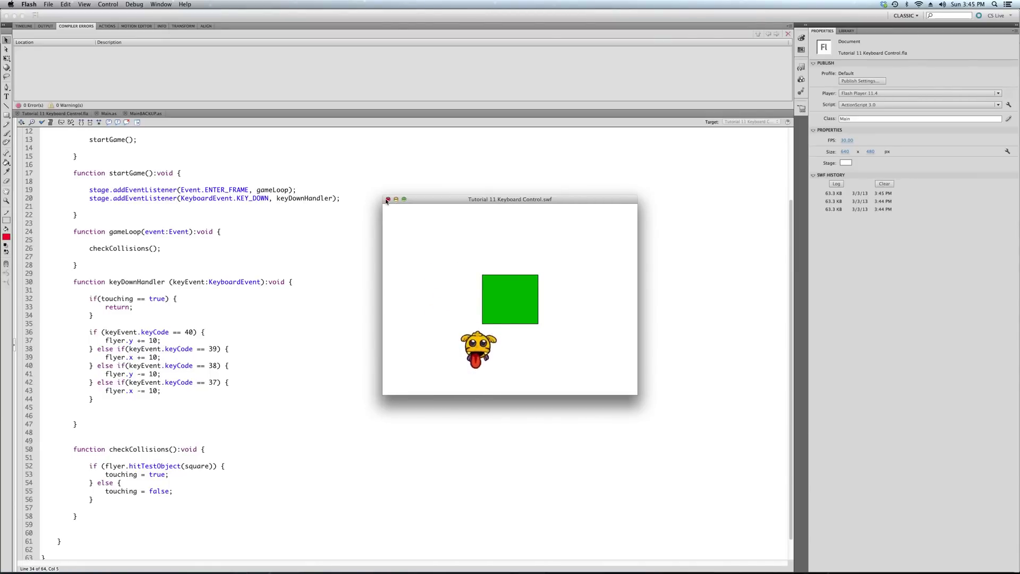
Step: Close the SWF window to return to the Main.as code, then switch to QuickTime Player with Cmd+Tab
left_click(388, 199)
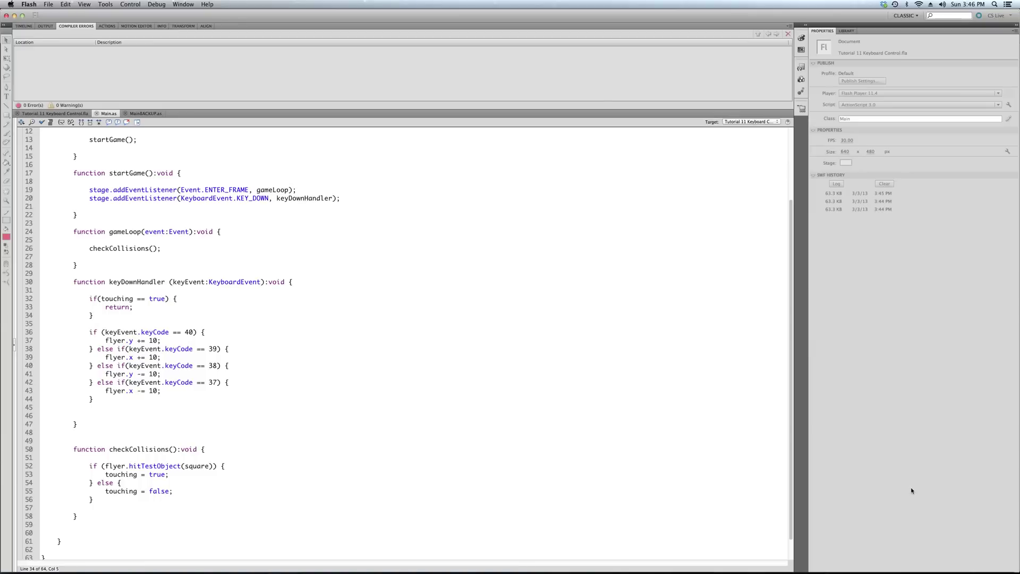
key("super+Tab")
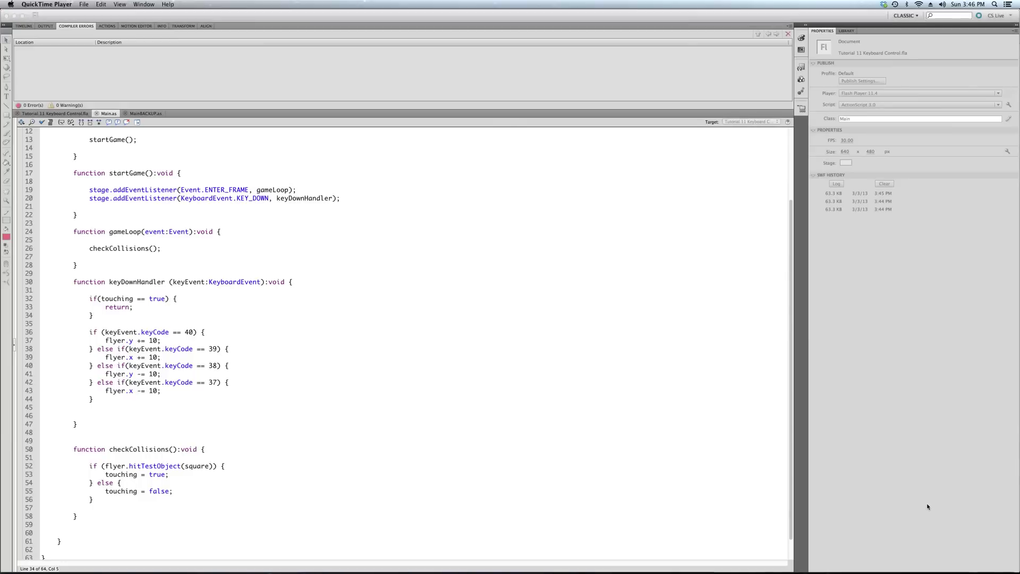